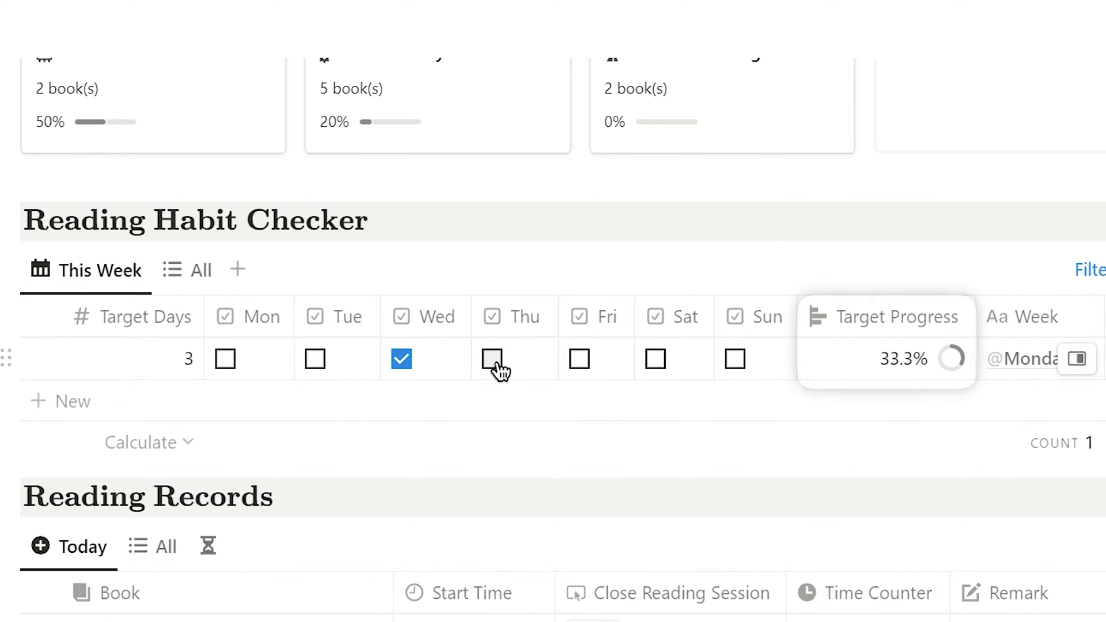
Tick Thursday, stretch Human Compatible across March 4–8, and set a book's status to Give Up.
left_click(493, 364)
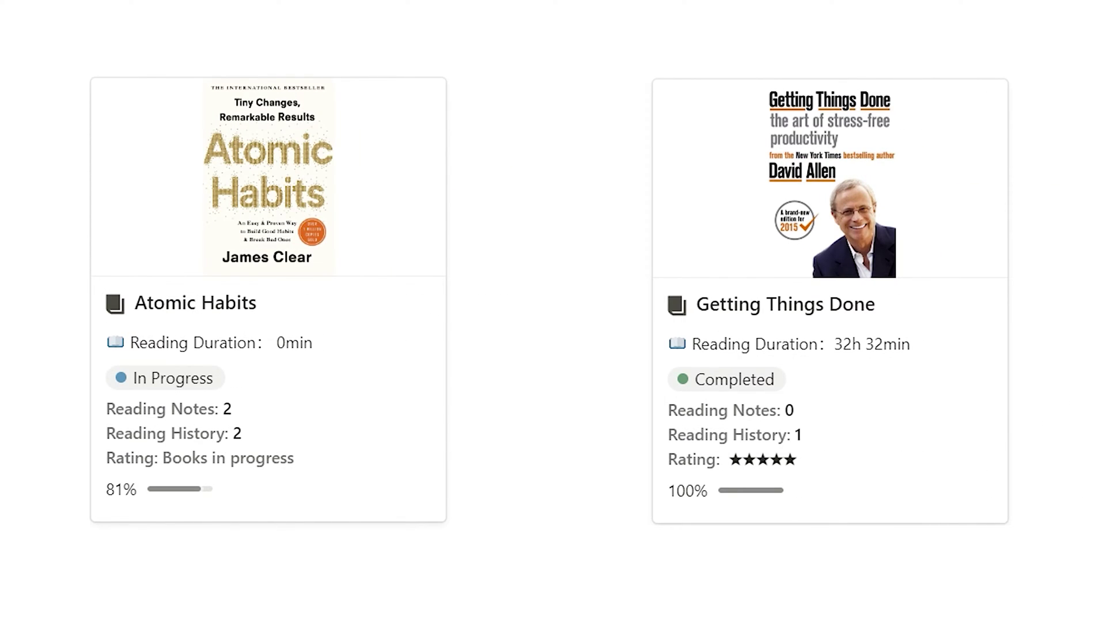
scroll(360, 348, "down", 4)
scroll(361, 347, "down", 6)
scroll(360, 348, "down", 10)
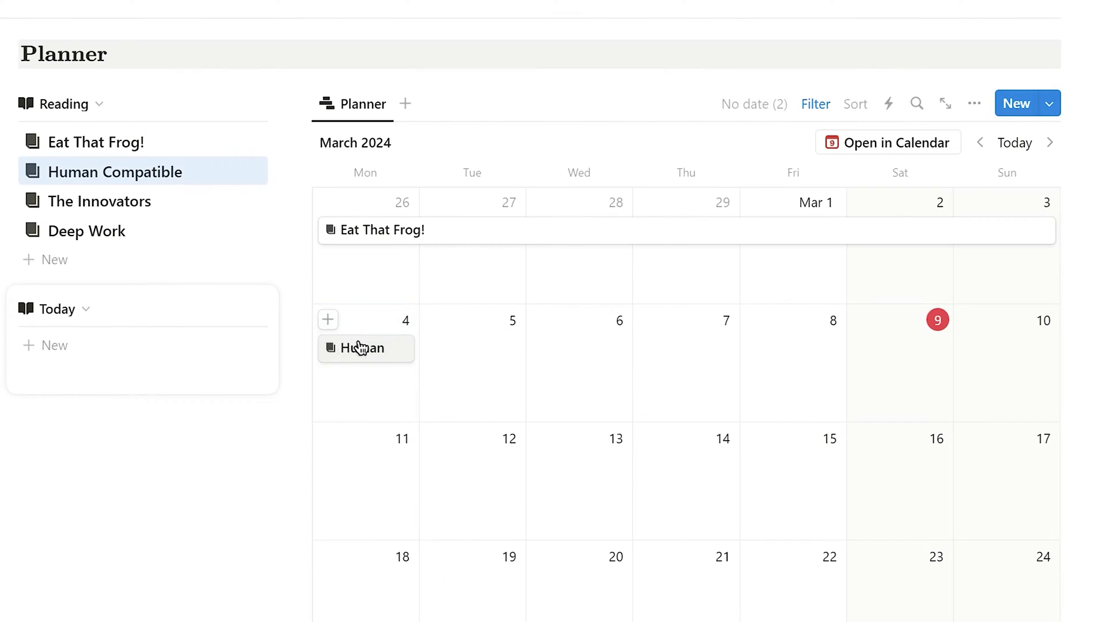
mouse_move(414, 348)
left_mouse_down()
mouse_move(718, 335)
mouse_move(1061, 350)
left_mouse_up()
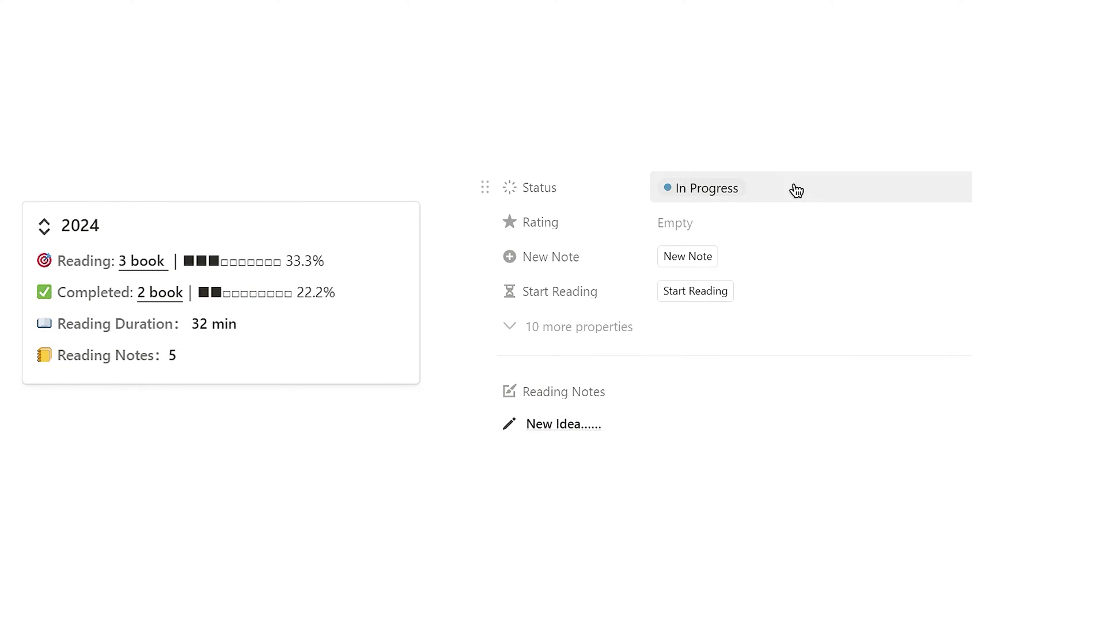
left_click(796, 190)
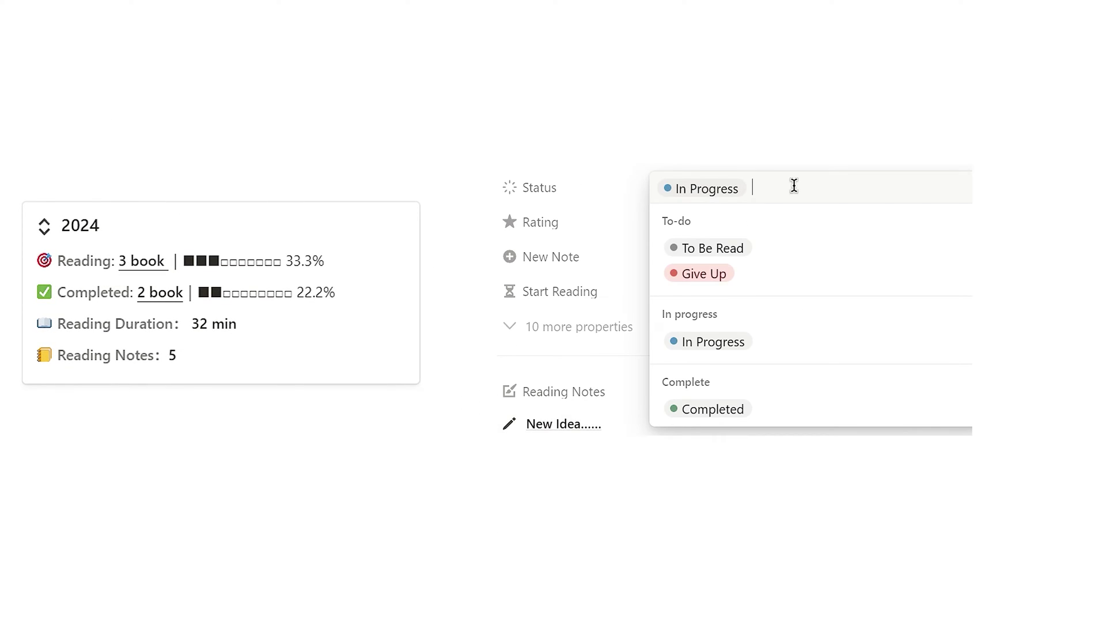
left_click(782, 275)
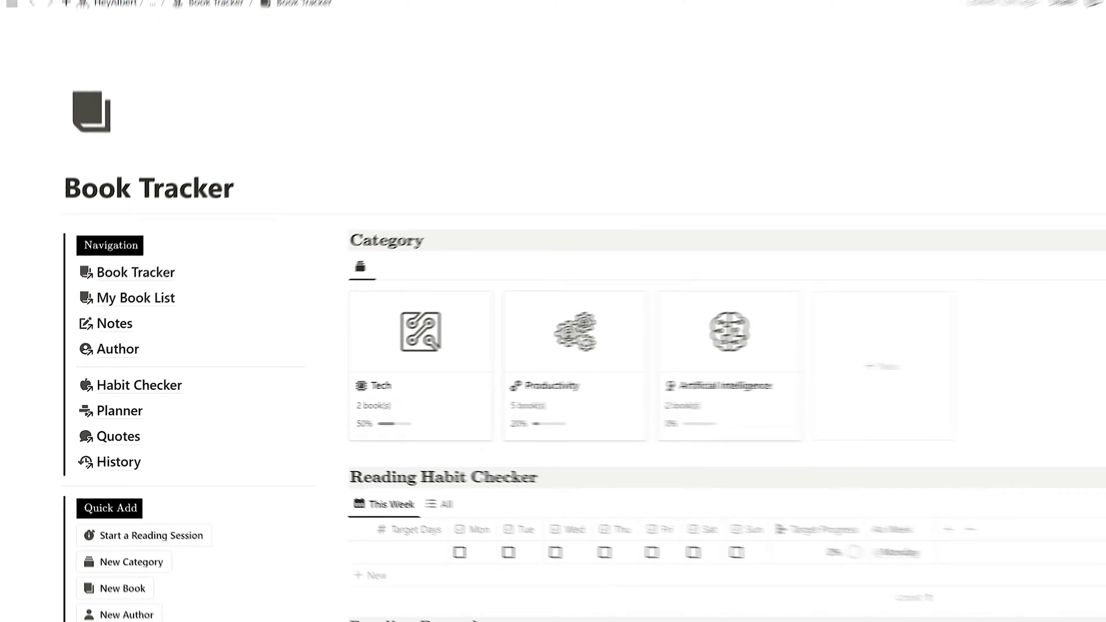
scroll(553, 346, "down", 5)
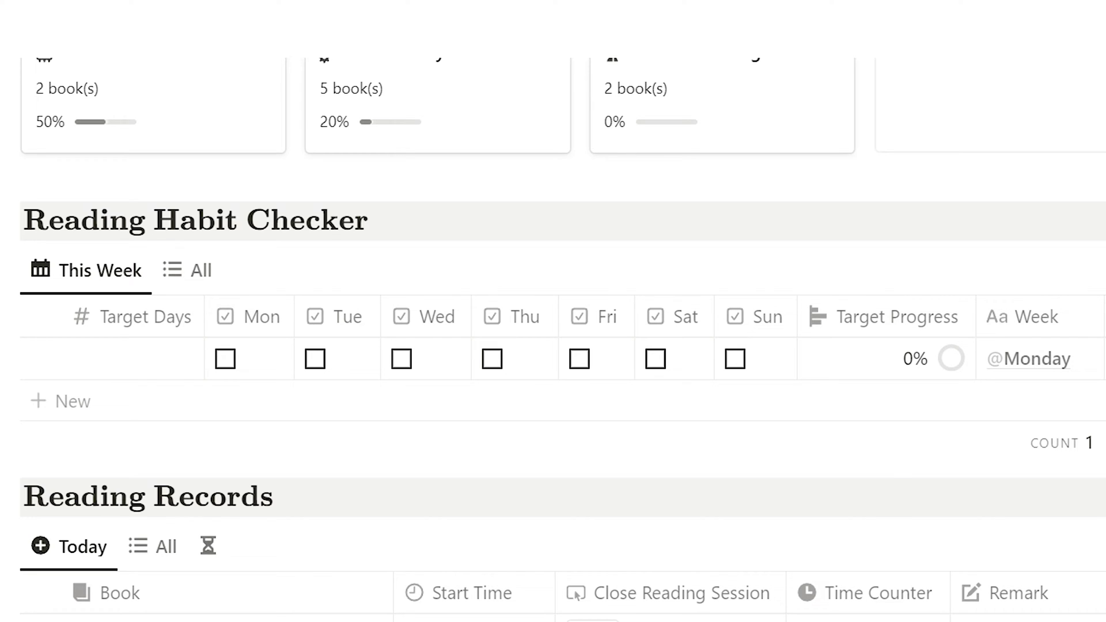
Set this week's Target Days to 3 and tick Thursday and Friday as reading days.
left_click(129, 361)
type("3")
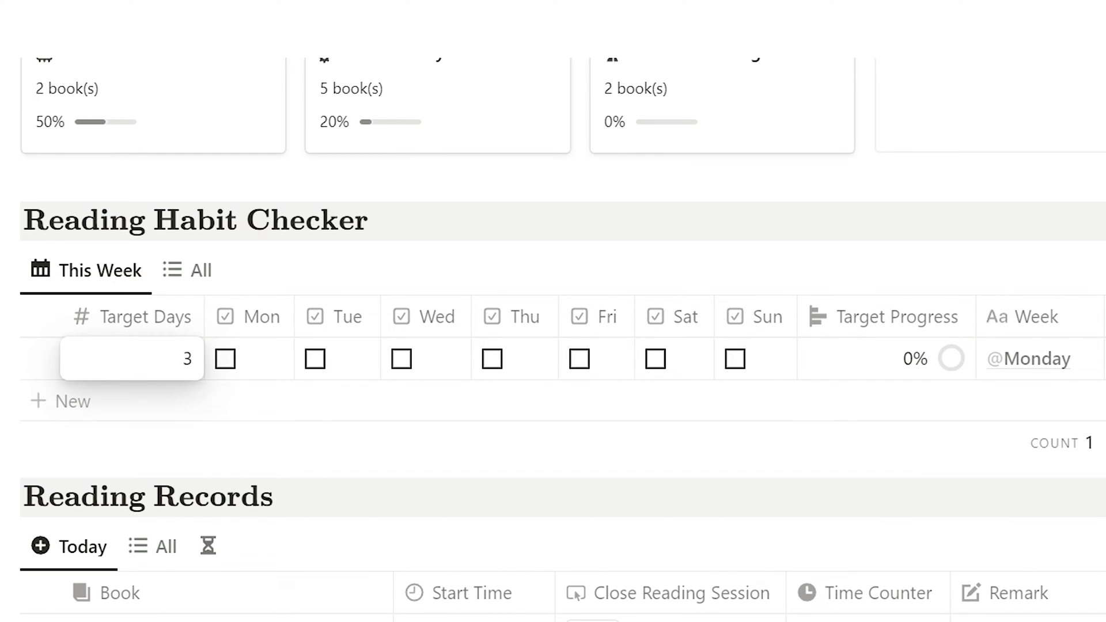
key("Return")
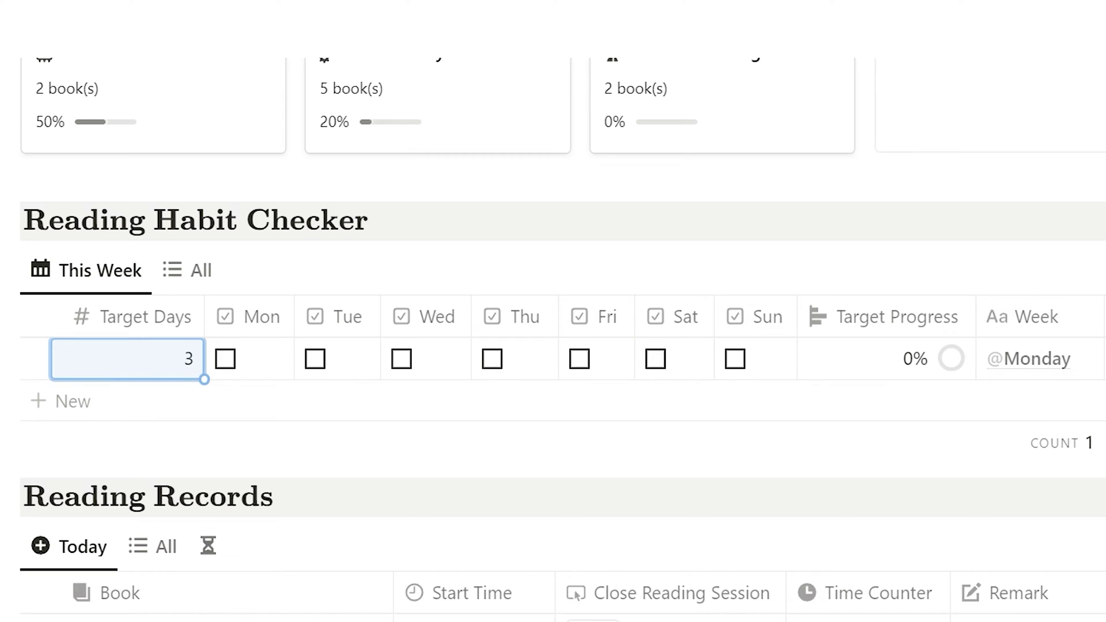
left_click(370, 220)
mouse_move(401, 359)
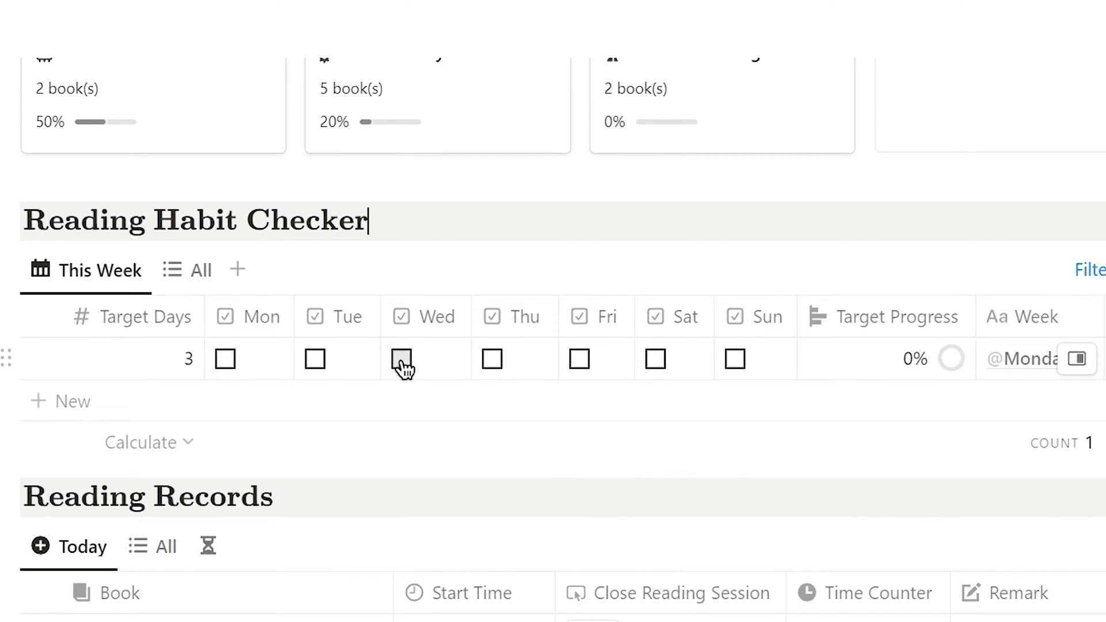
left_click(492, 366)
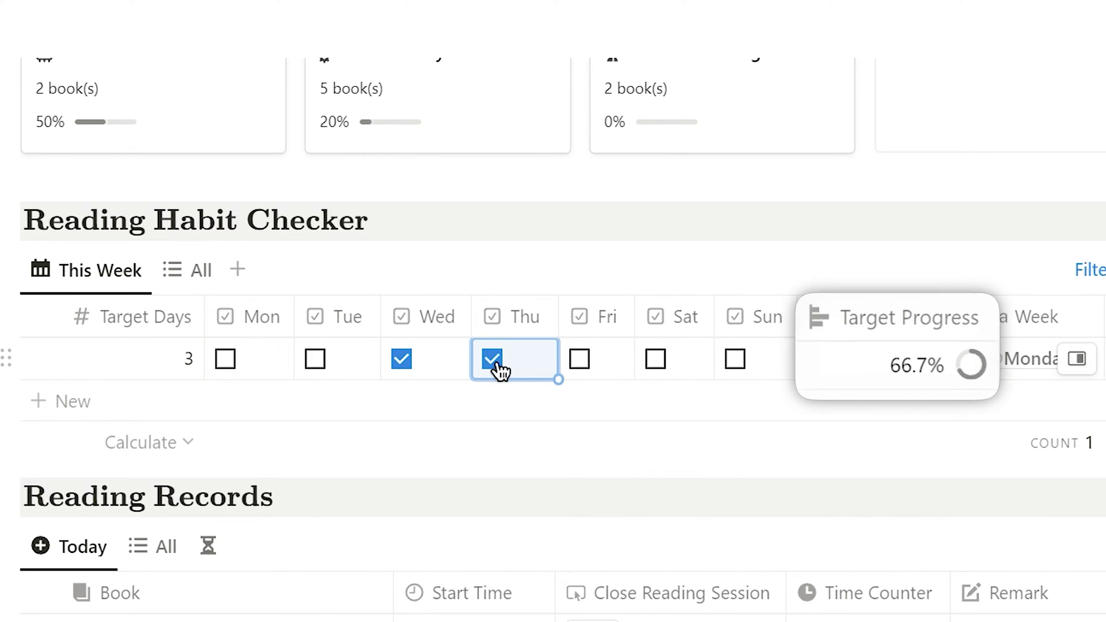
left_click(584, 365)
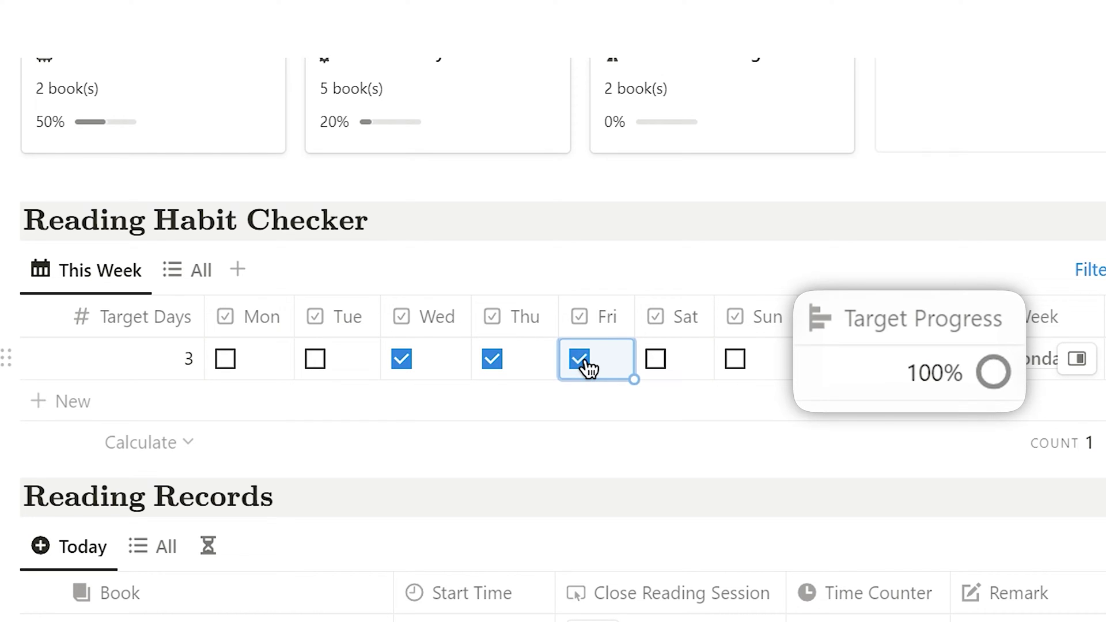
left_click(370, 220)
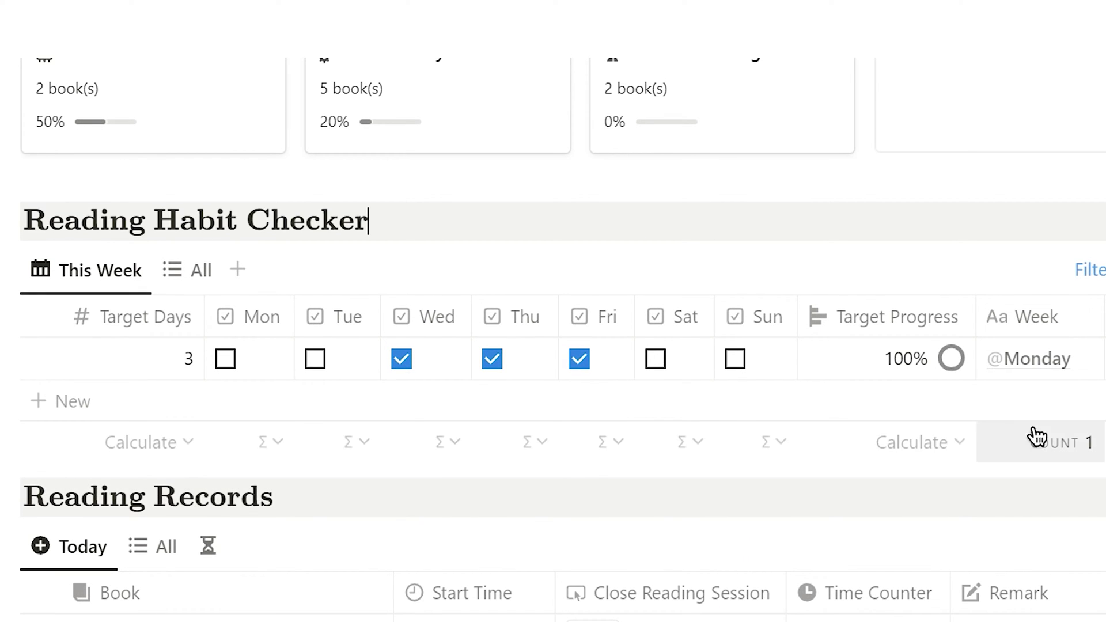
left_click(179, 272)
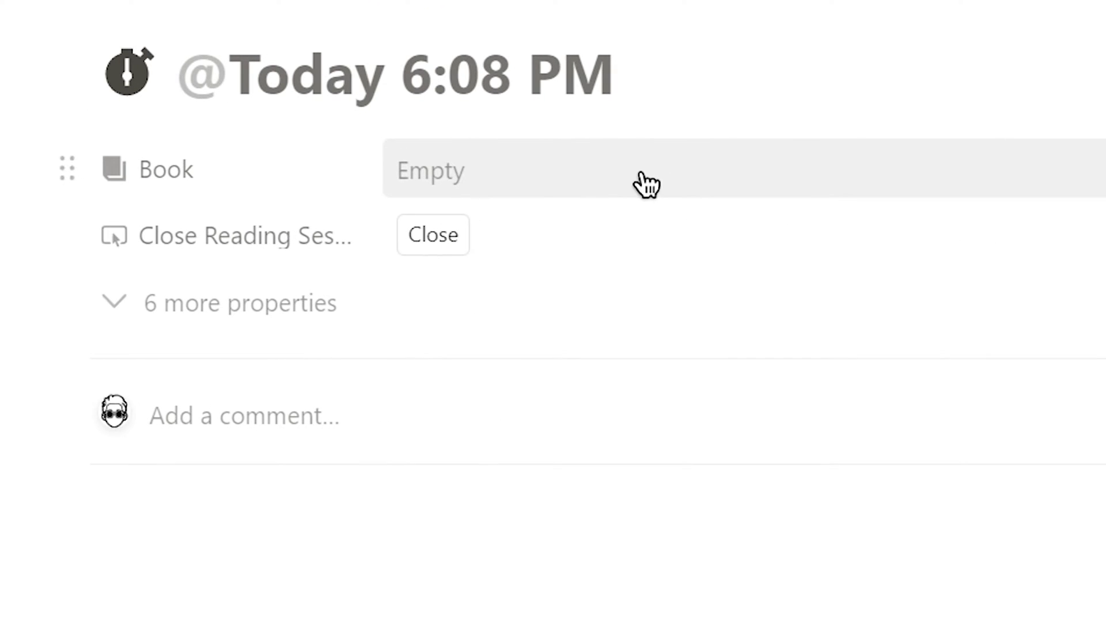
Link the new reading session to Feel-Good Productivity and end it from its new row.
left_click(605, 170)
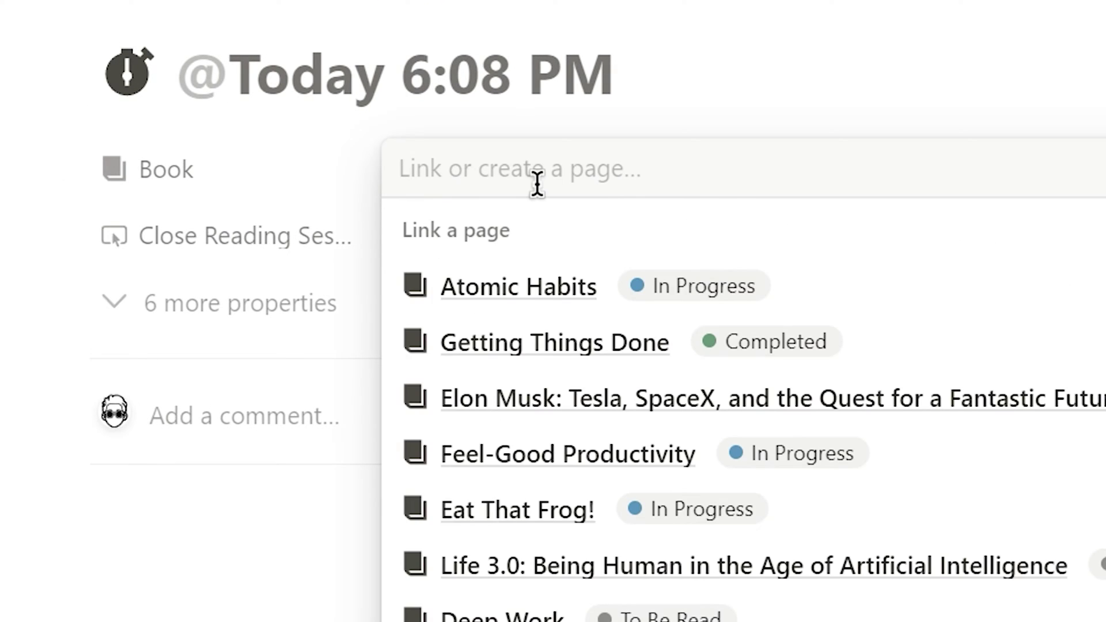
left_click(534, 415)
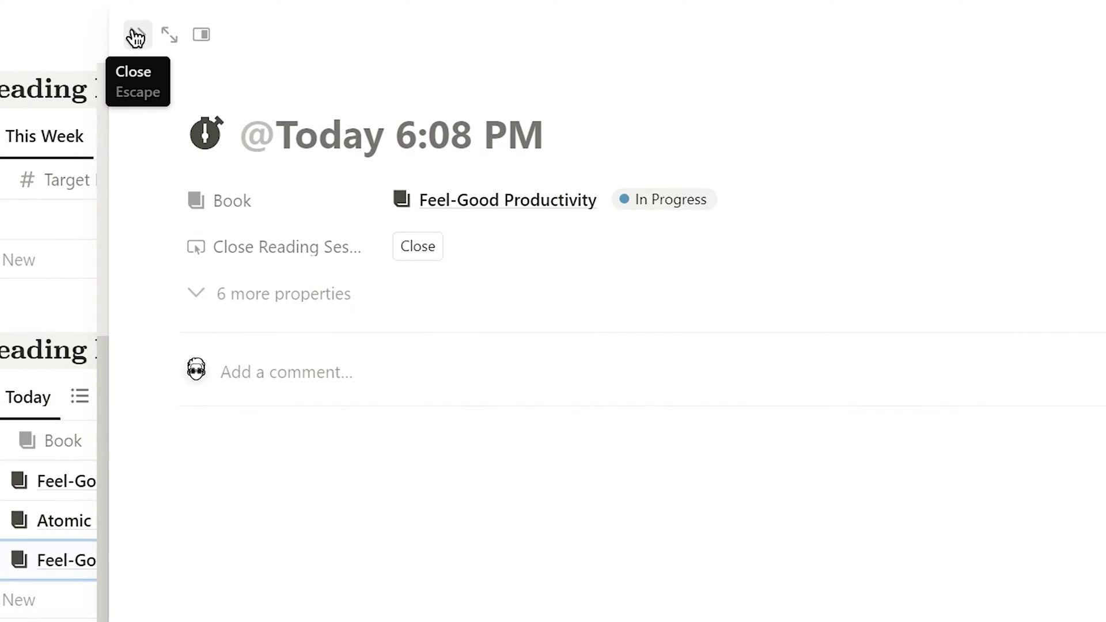
left_click(136, 34)
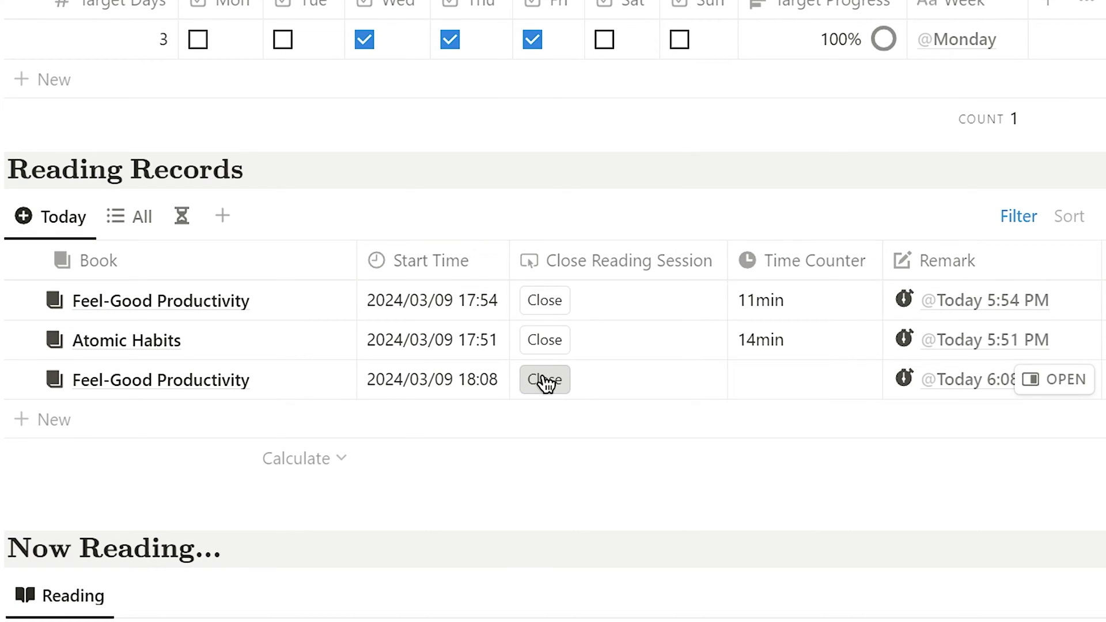
left_click(545, 381)
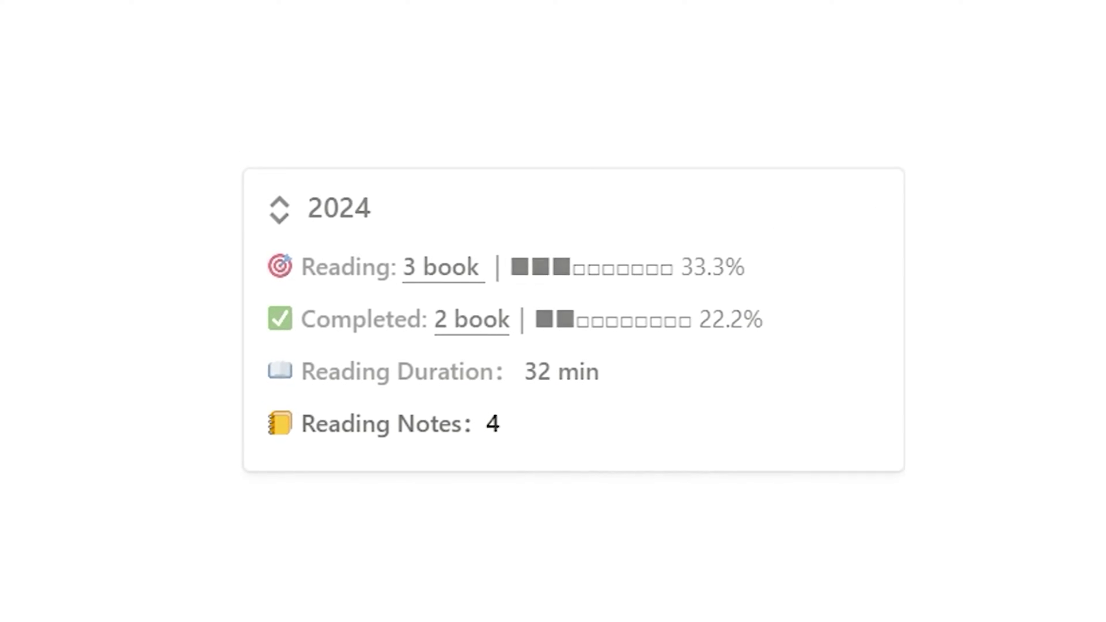
Switch the book's status to Give Up, then restore it to In Progress.
left_click(794, 188)
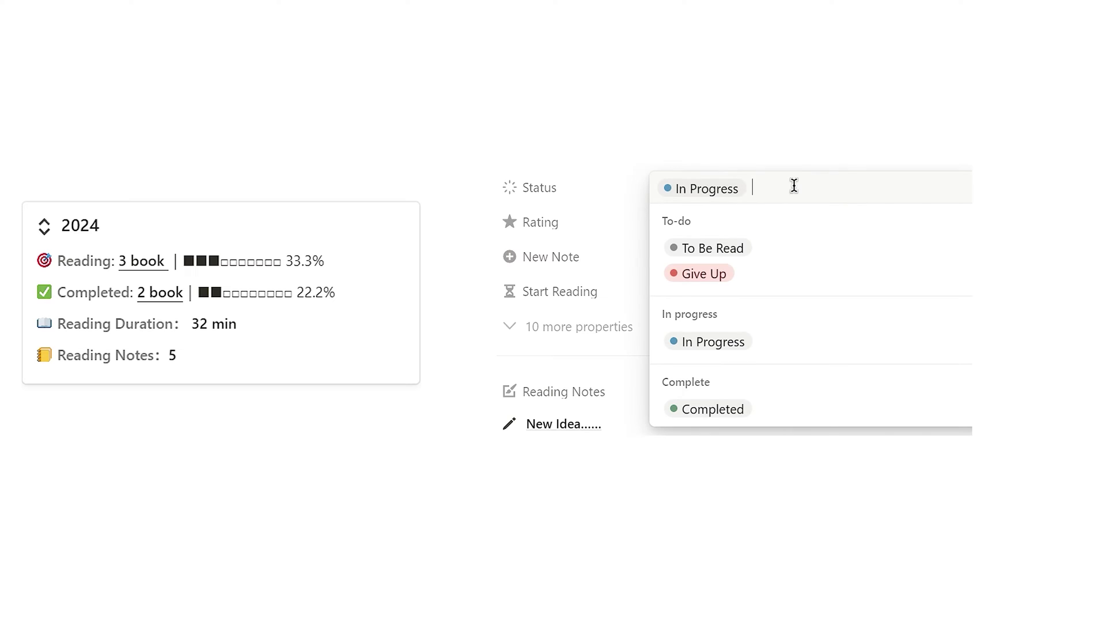
left_click(786, 284)
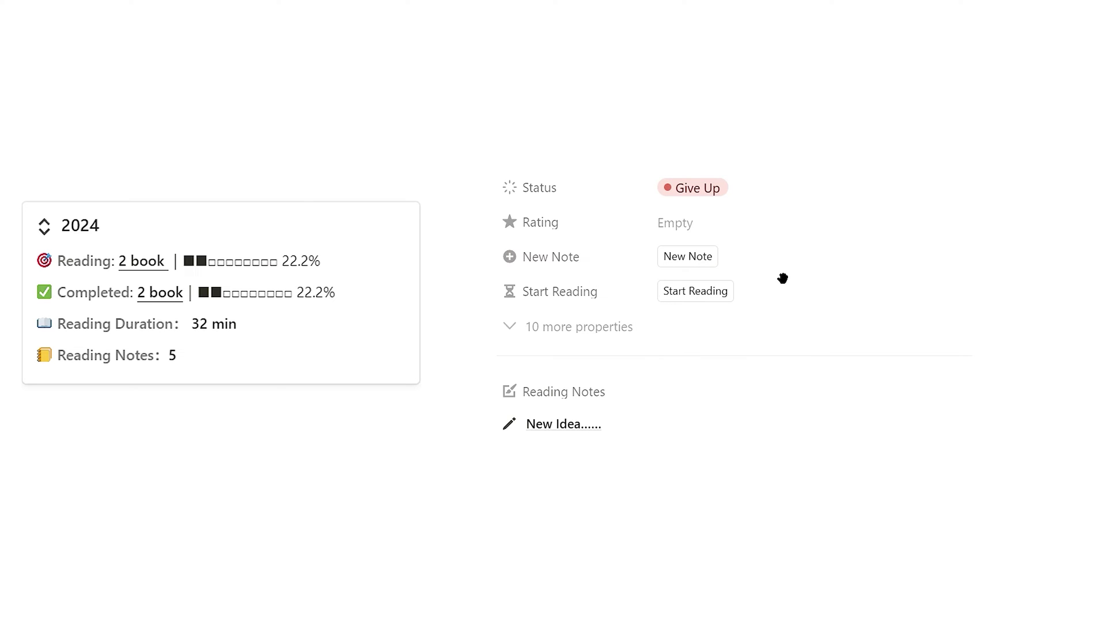
left_click(815, 212)
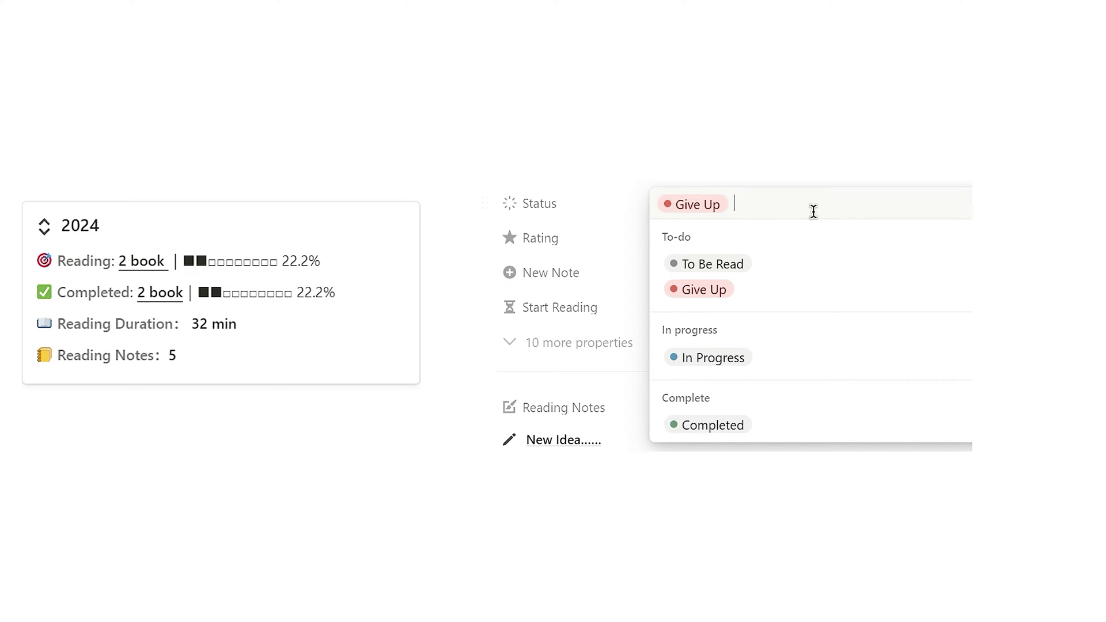
left_click(769, 426)
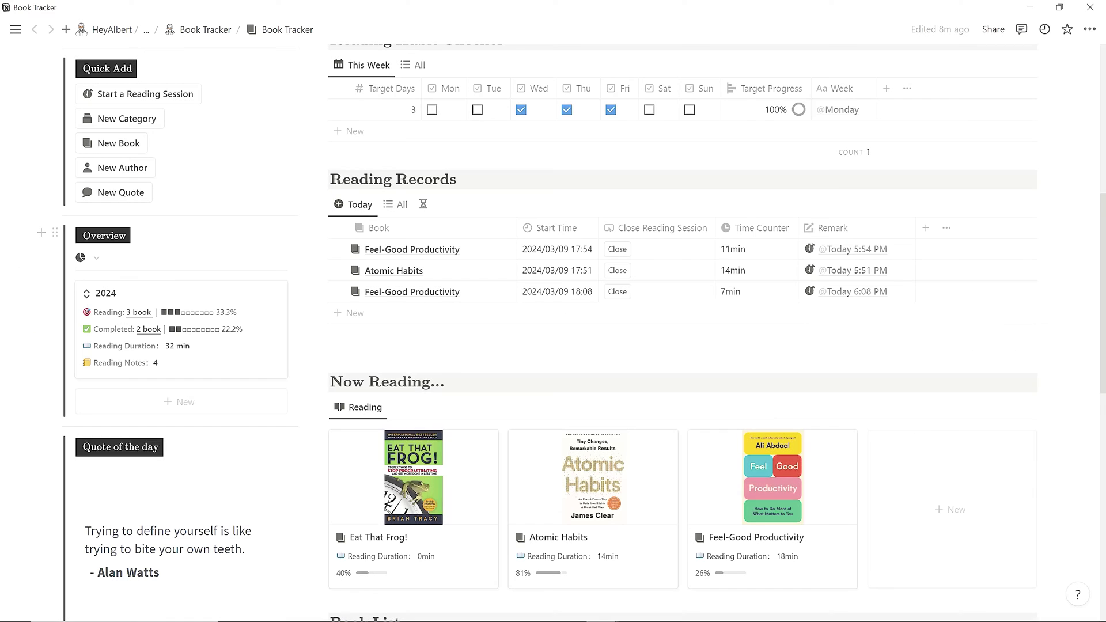
scroll(1067, 316, "down", 2)
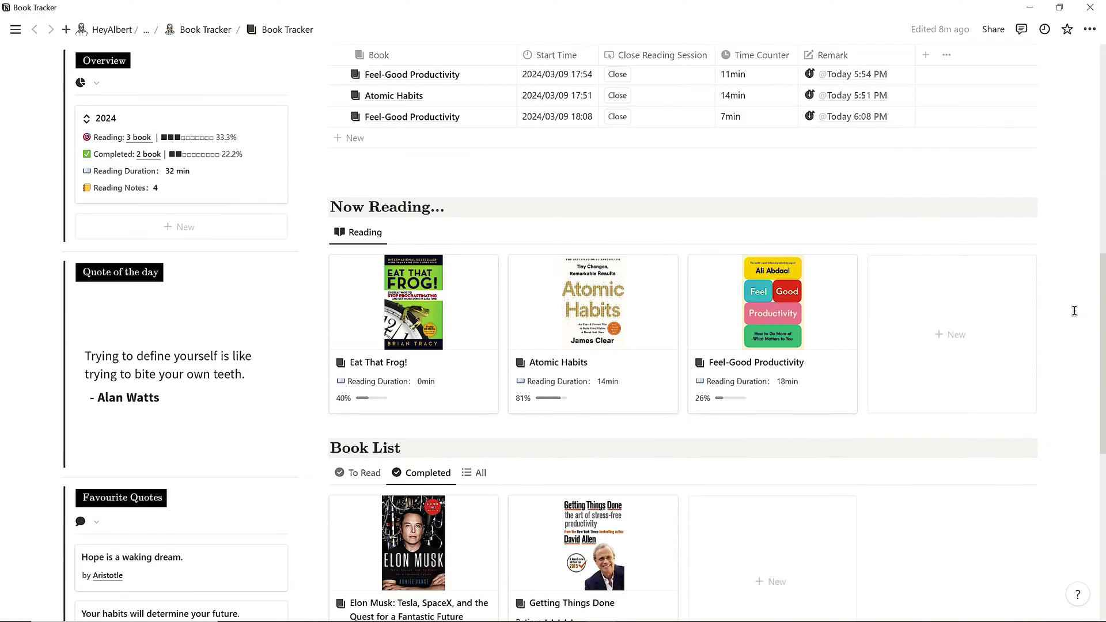
scroll(1072, 312, "down", 1)
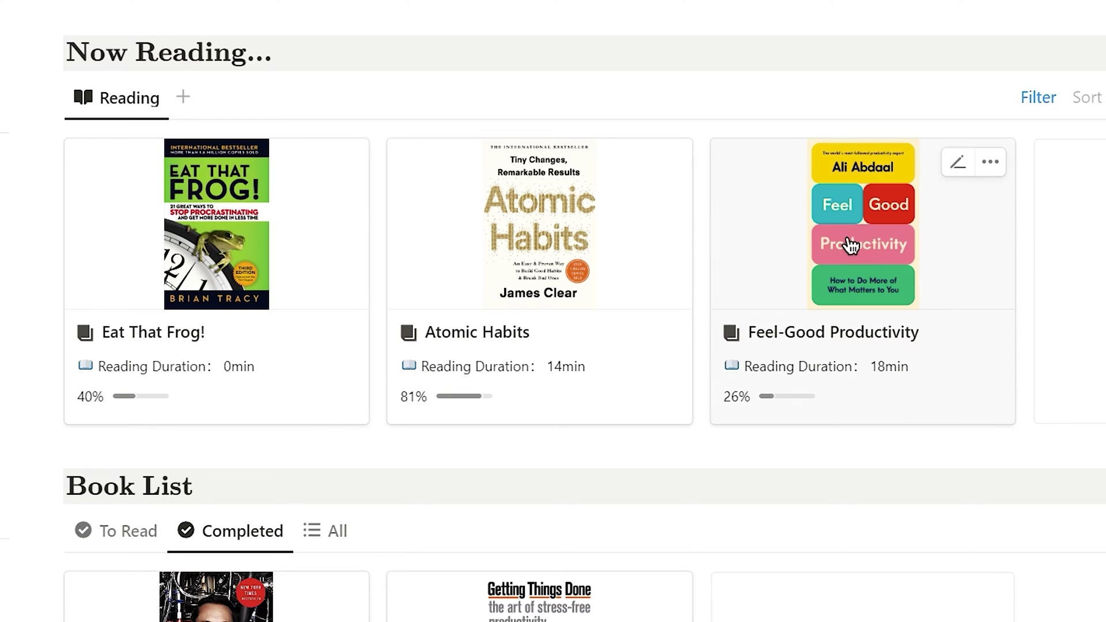
Open the Feel-Good Productivity book page and re-enter its pages-read value.
left_click(851, 246)
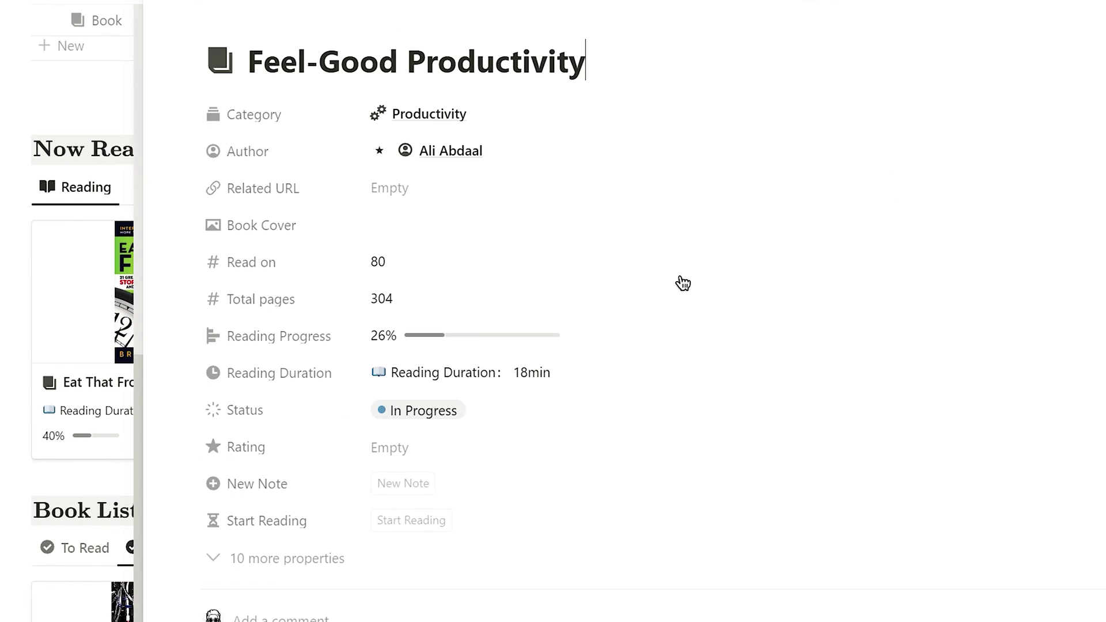
left_click(630, 269)
key("BackSpace")
type("30")
key("Return")
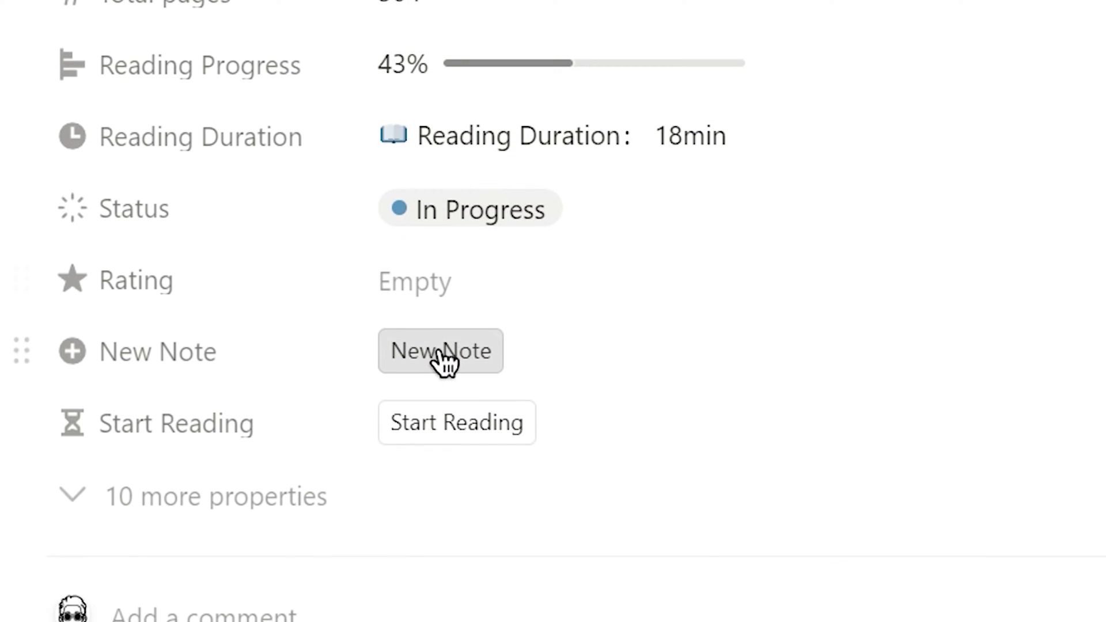
Add a reading note titled 'New Idea......' and return to the book page.
left_click(439, 351)
type("Ne")
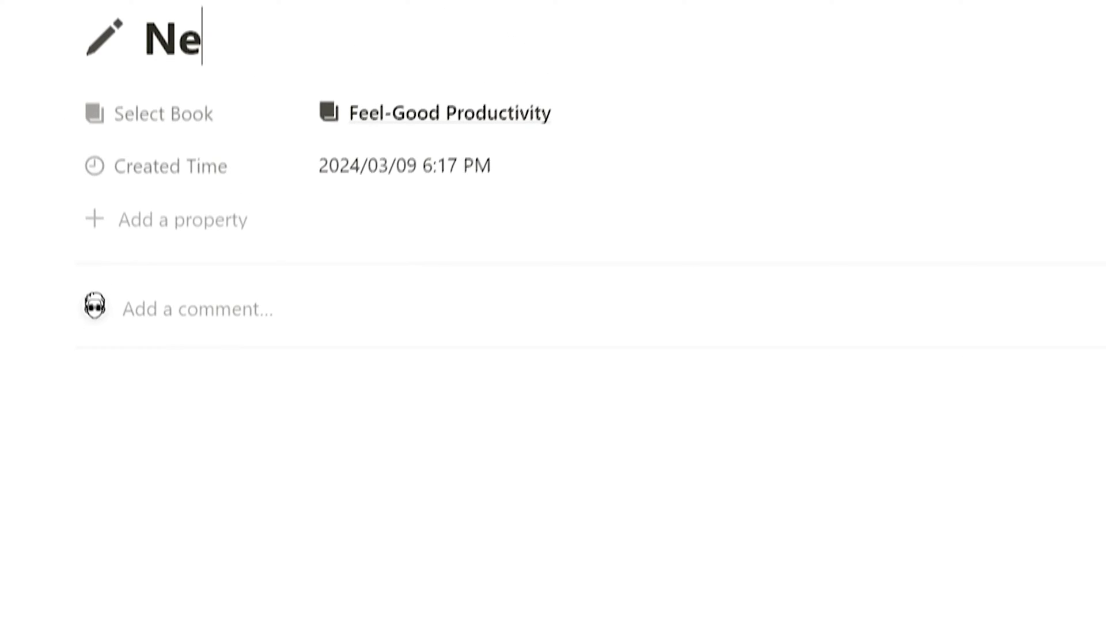
type("w Idea......")
key("Return")
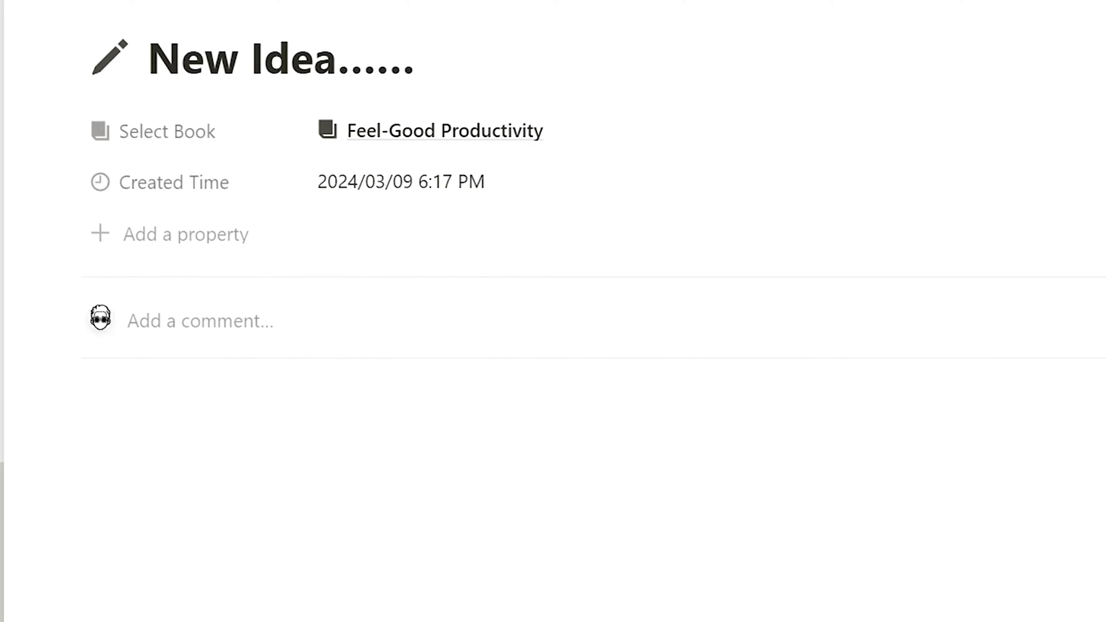
key("Escape")
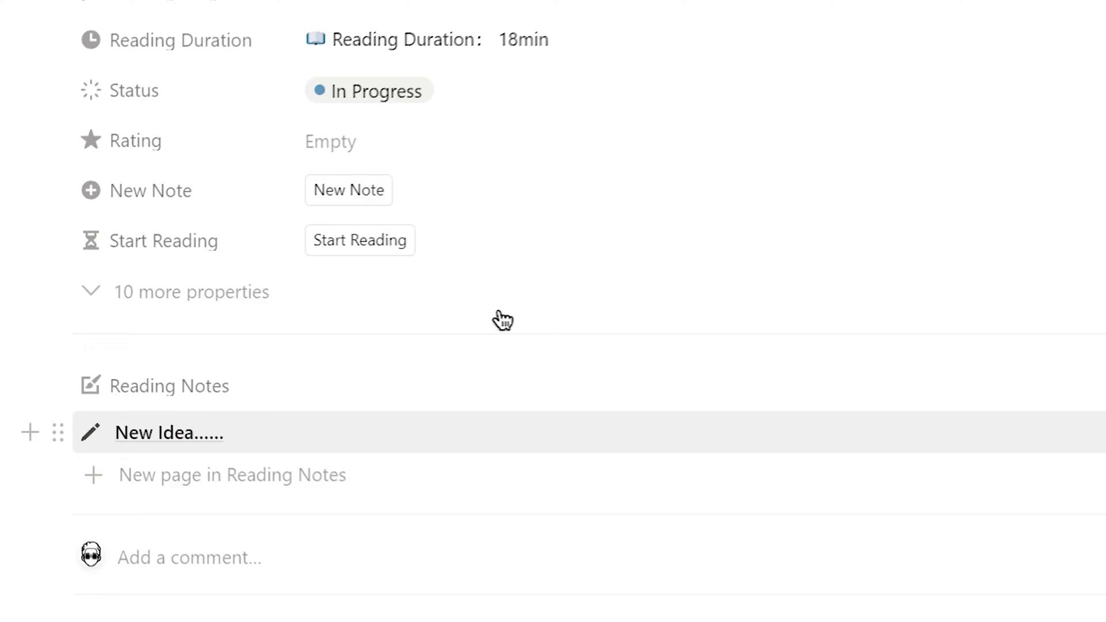
Give Feel-Good Productivity 304 pages read, status Completed, and a five-star rating.
left_click(403, 309)
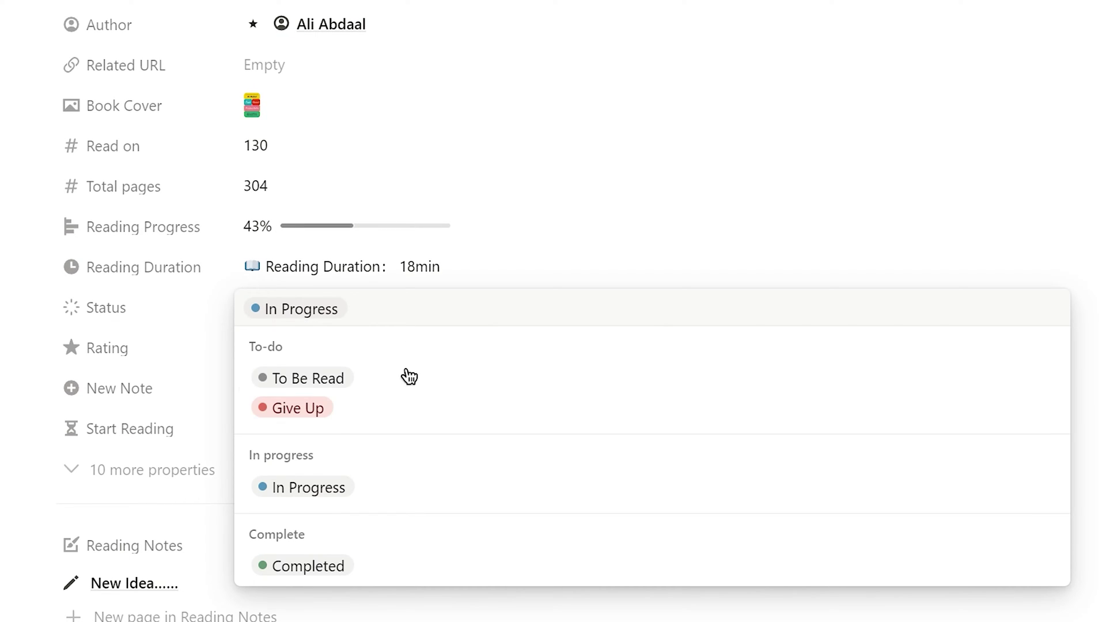
left_click(393, 420)
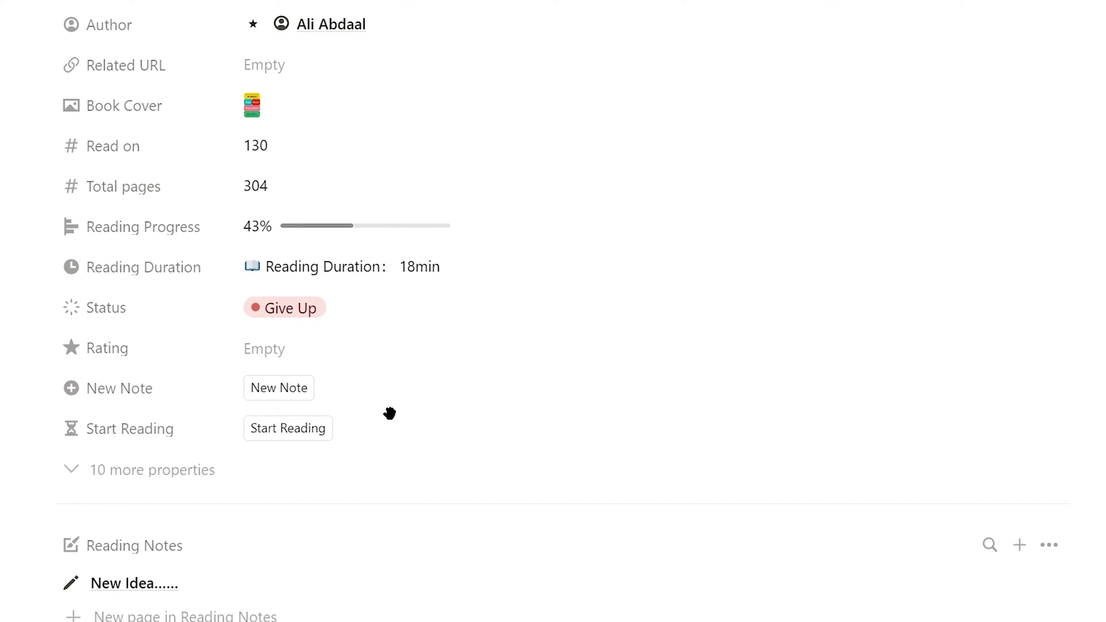
left_click(346, 144)
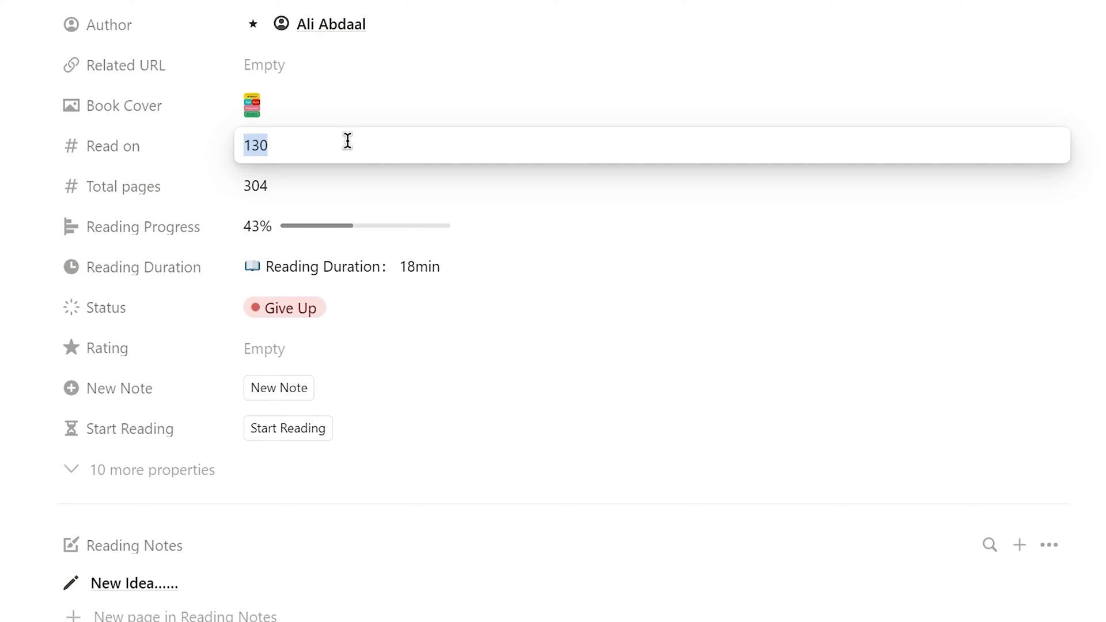
type("304")
key("Return")
left_click(423, 323)
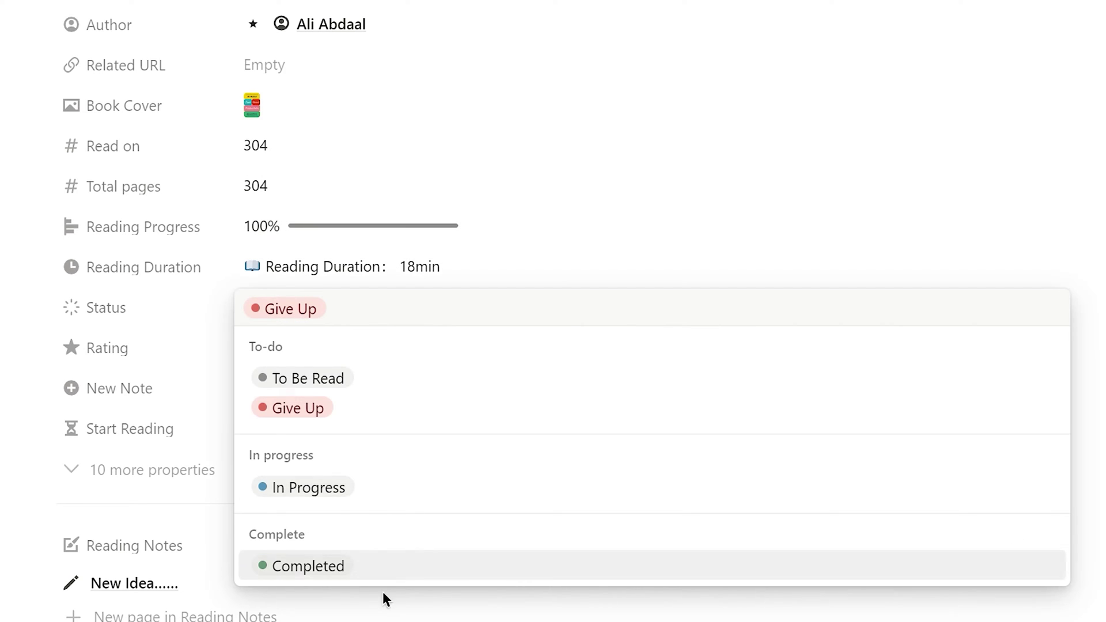
left_click(381, 567)
left_click(368, 350)
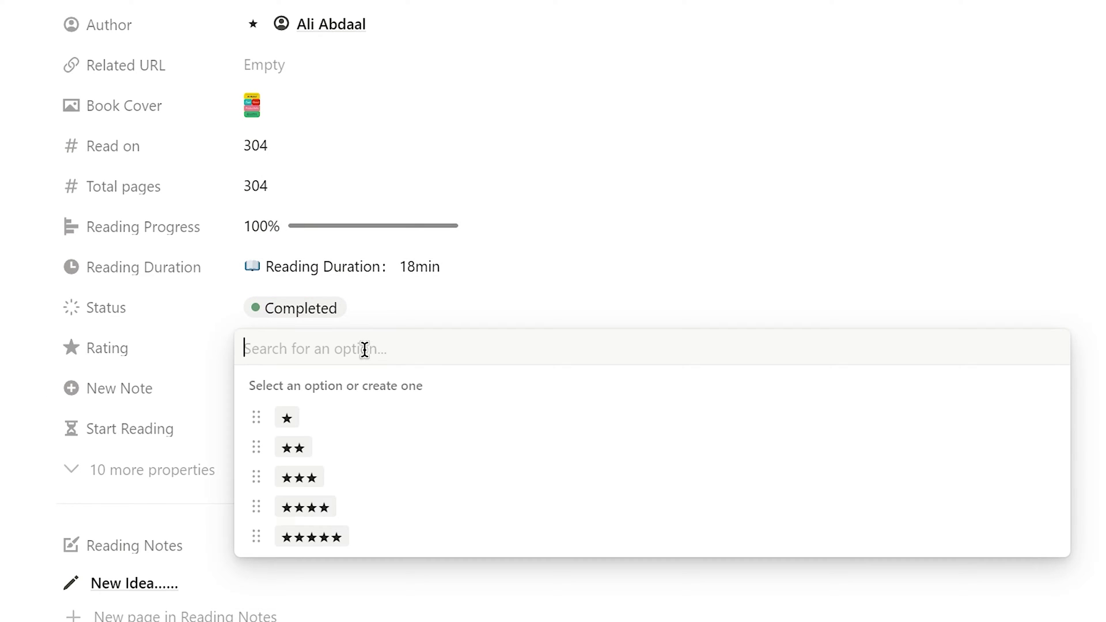
left_click(374, 531)
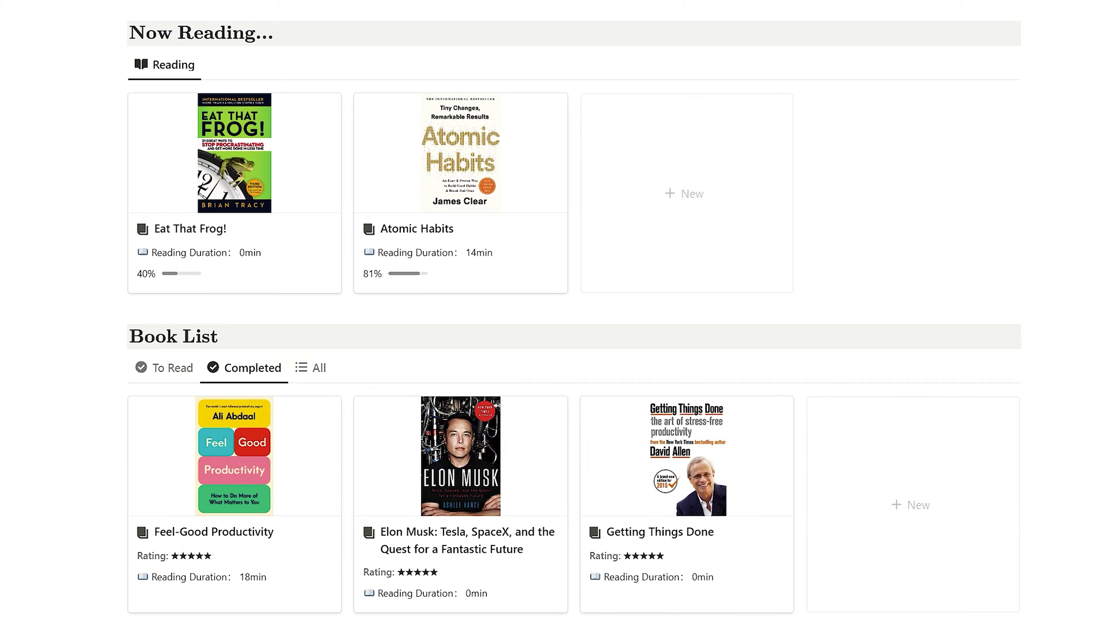
scroll(388, 215, "up", 5)
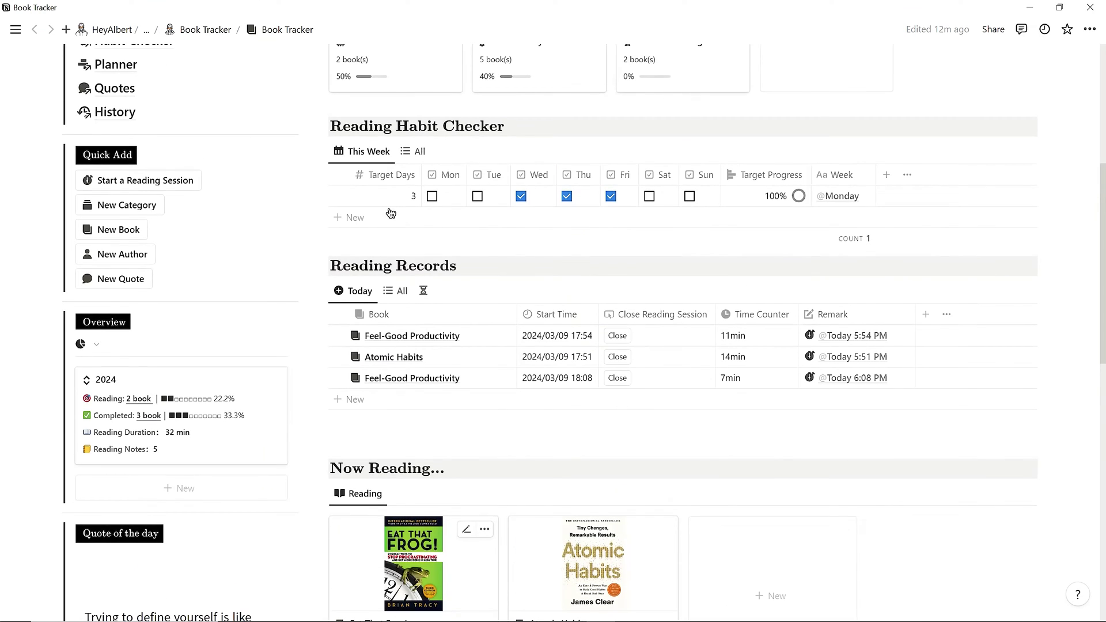
Create the Human Compatible book, linked to Artificial Intelligence and author Stuart Russell.
left_click(134, 277)
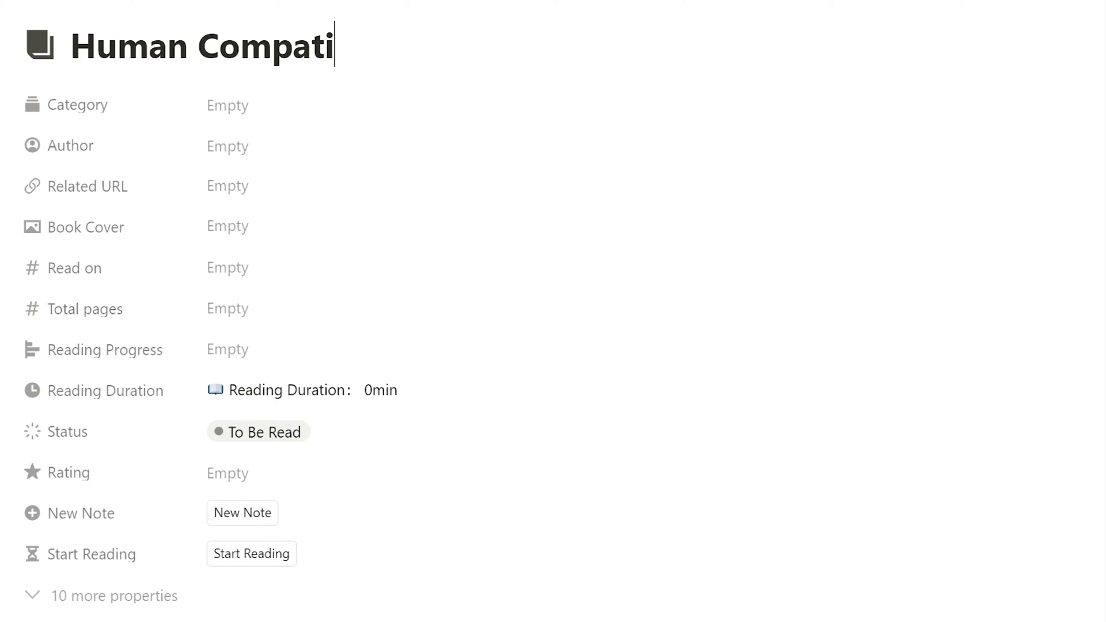
left_click(440, 121)
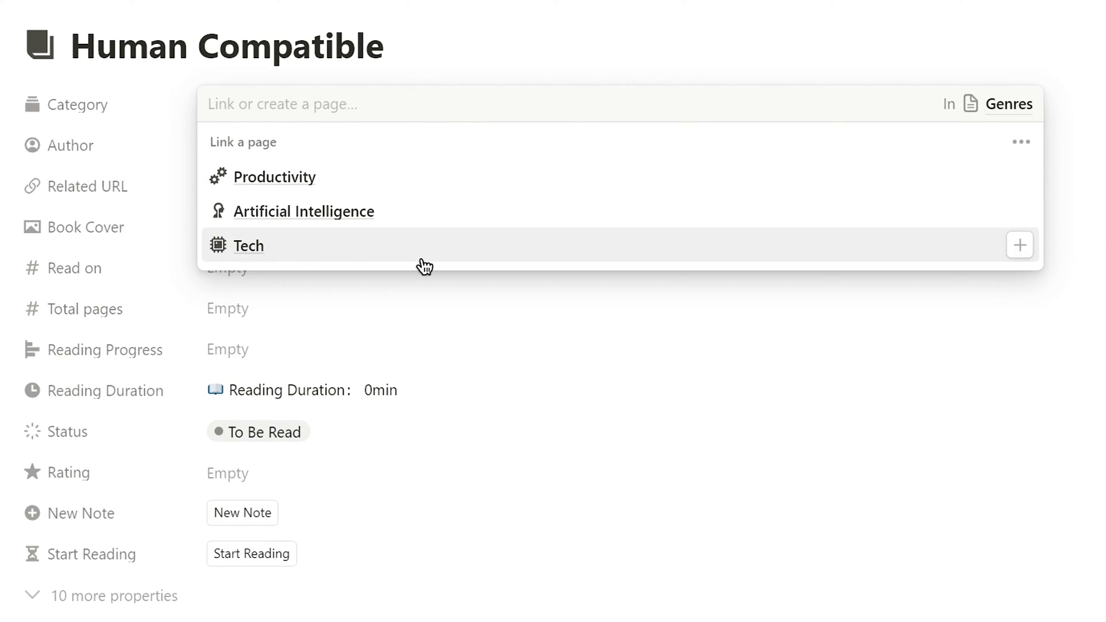
left_click(421, 217)
left_click(644, 158)
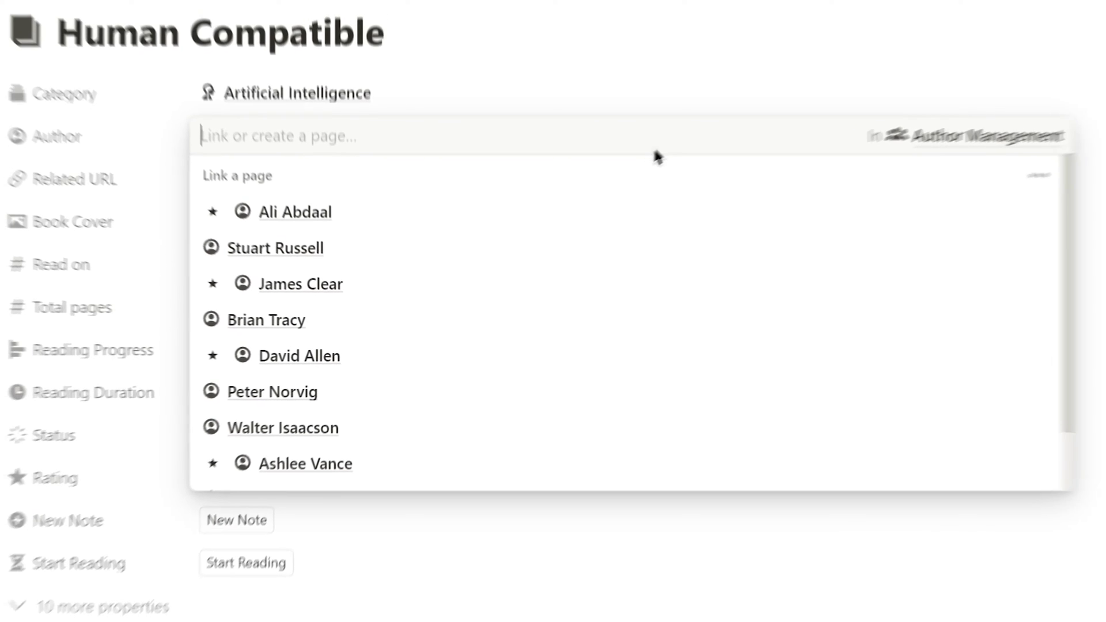
type("New ")
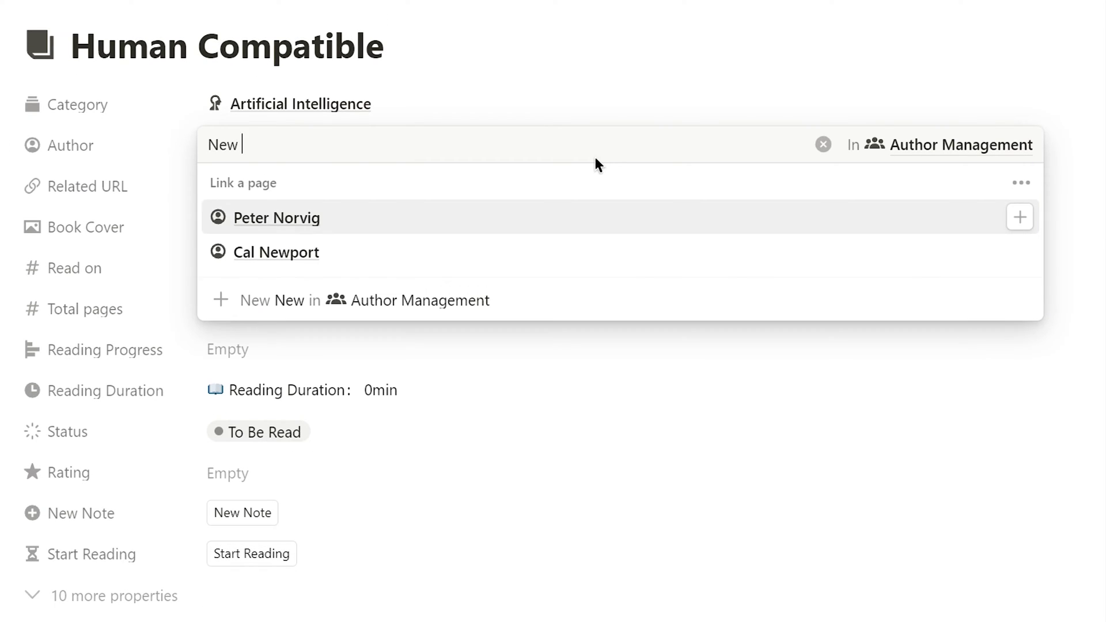
type("Author")
key("Return")
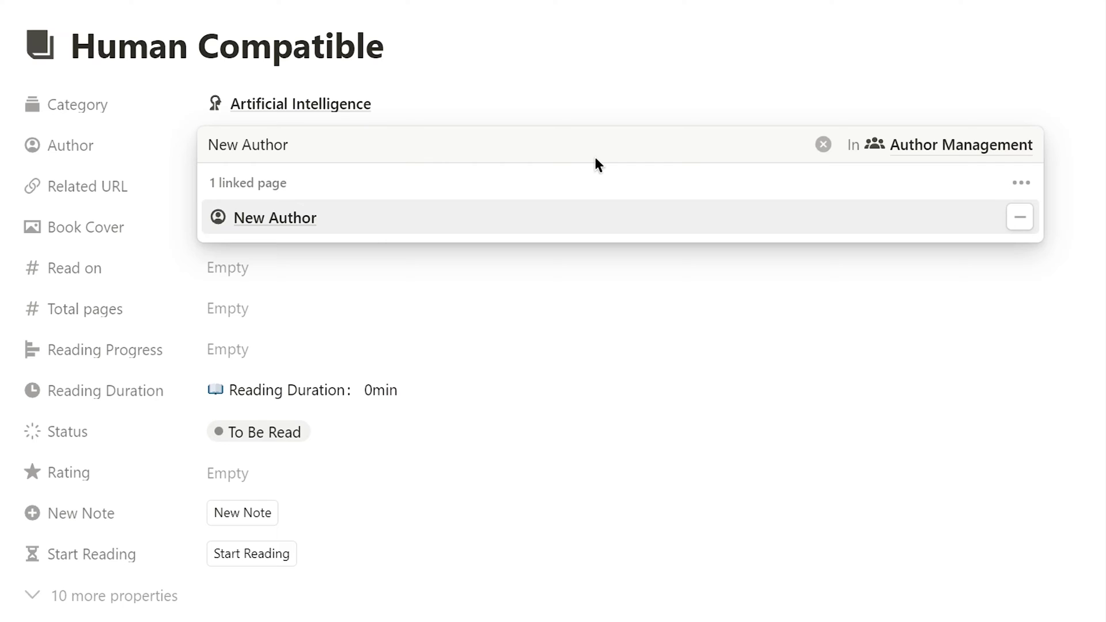
key("Escape")
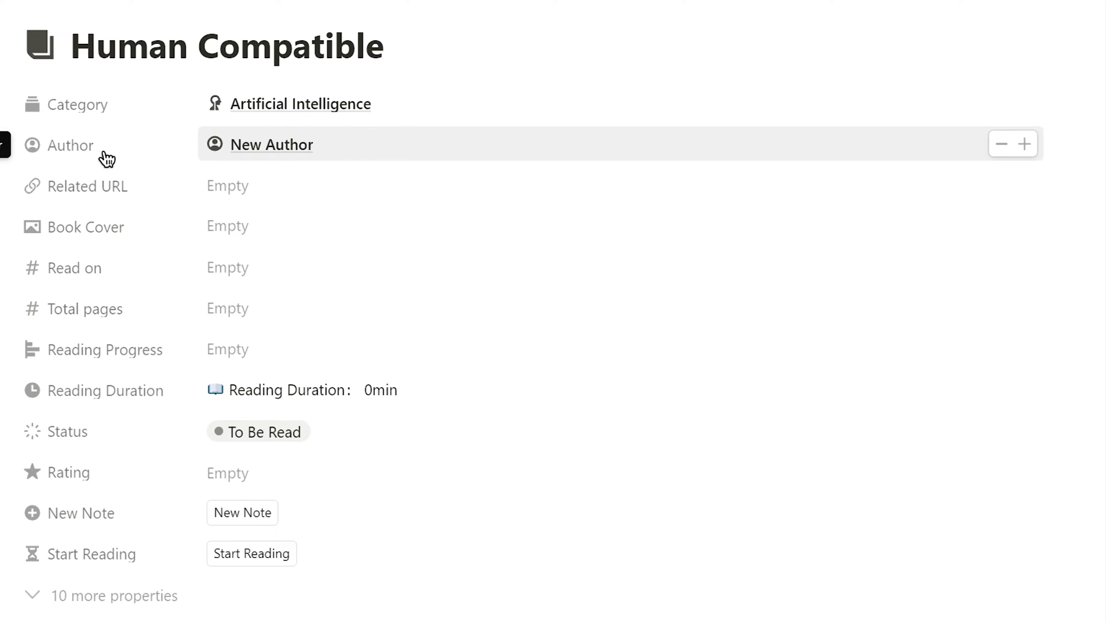
left_click(497, 147)
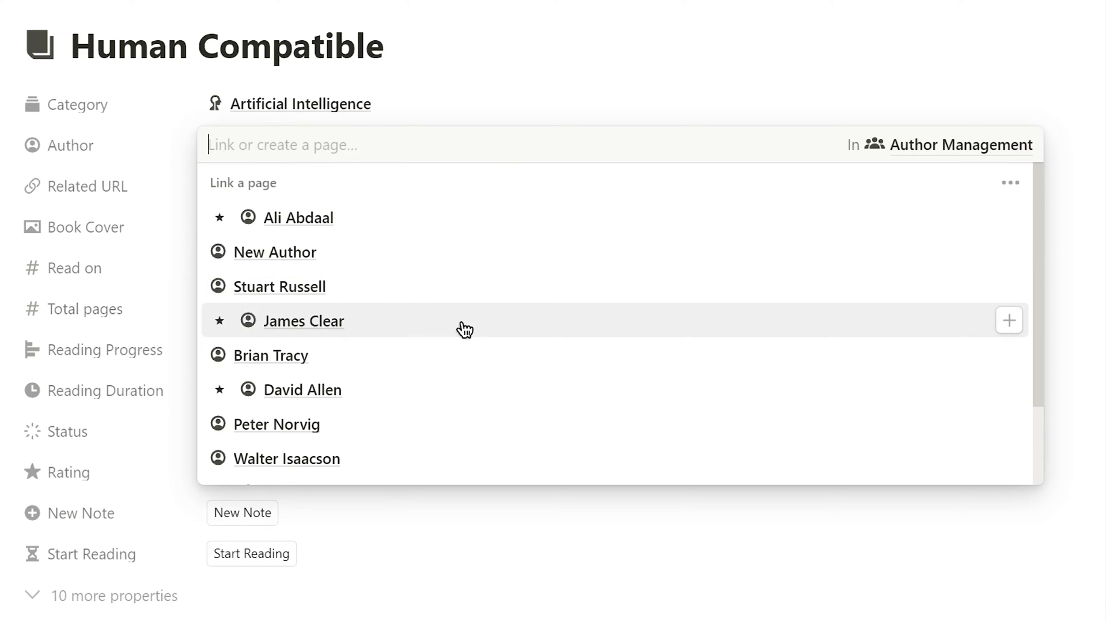
left_click(453, 292)
key("Escape")
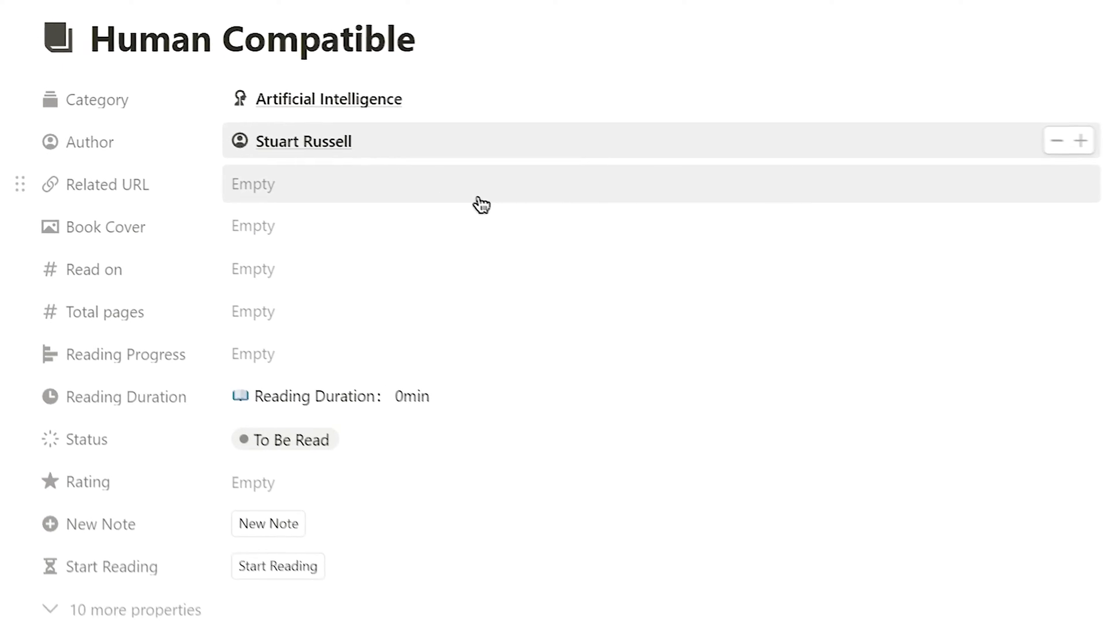
Embed a cover image for Human Compatible from a link.
left_click(424, 238)
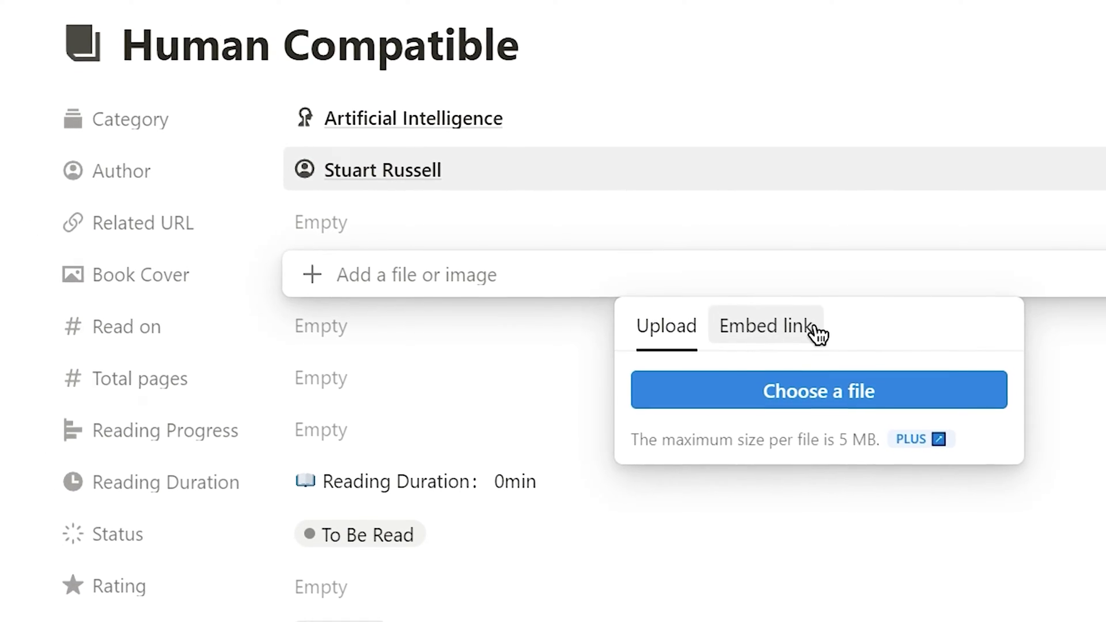
left_click(768, 326)
left_click(783, 449)
left_click(116, 377)
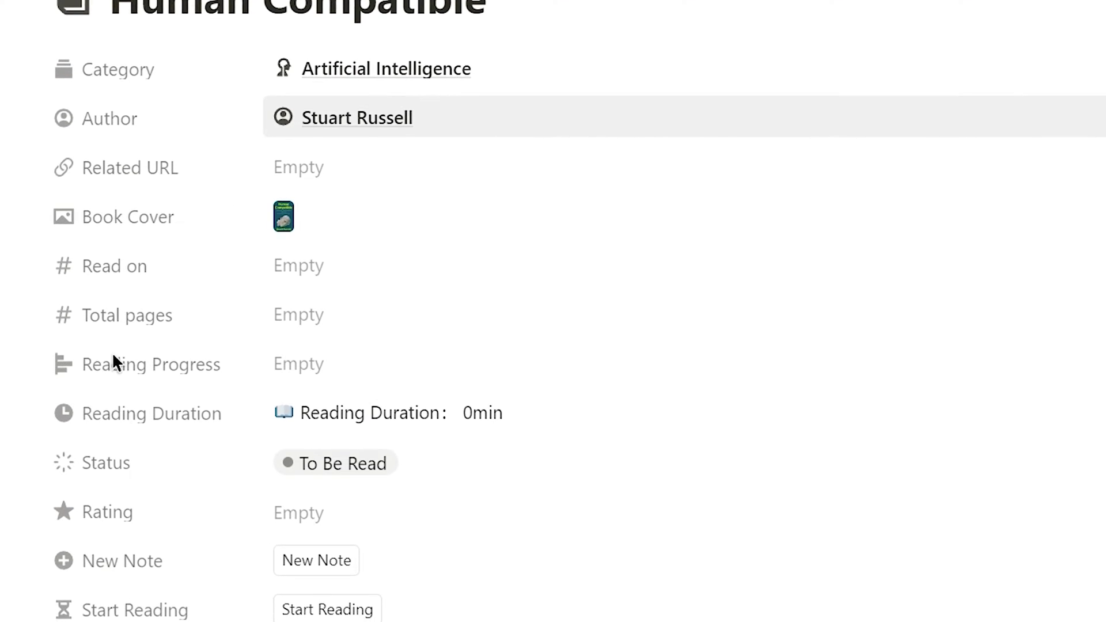
Set 352 total pages, status In Progress, and 30 pages read, then return to the dashboard.
left_click(363, 320)
type("35")
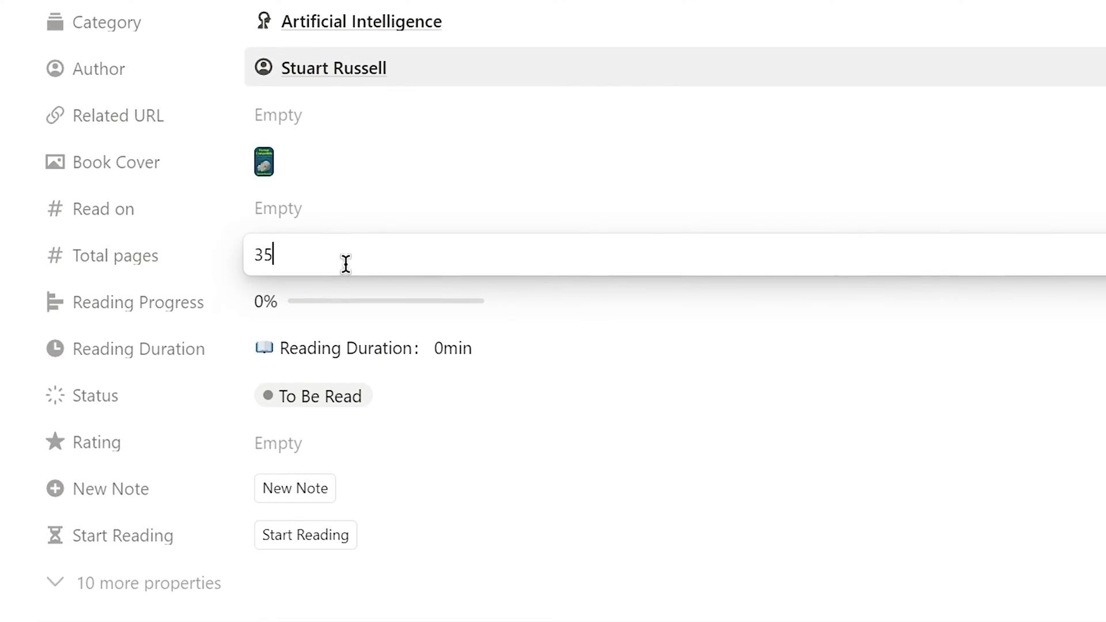
type("2")
left_click(534, 334)
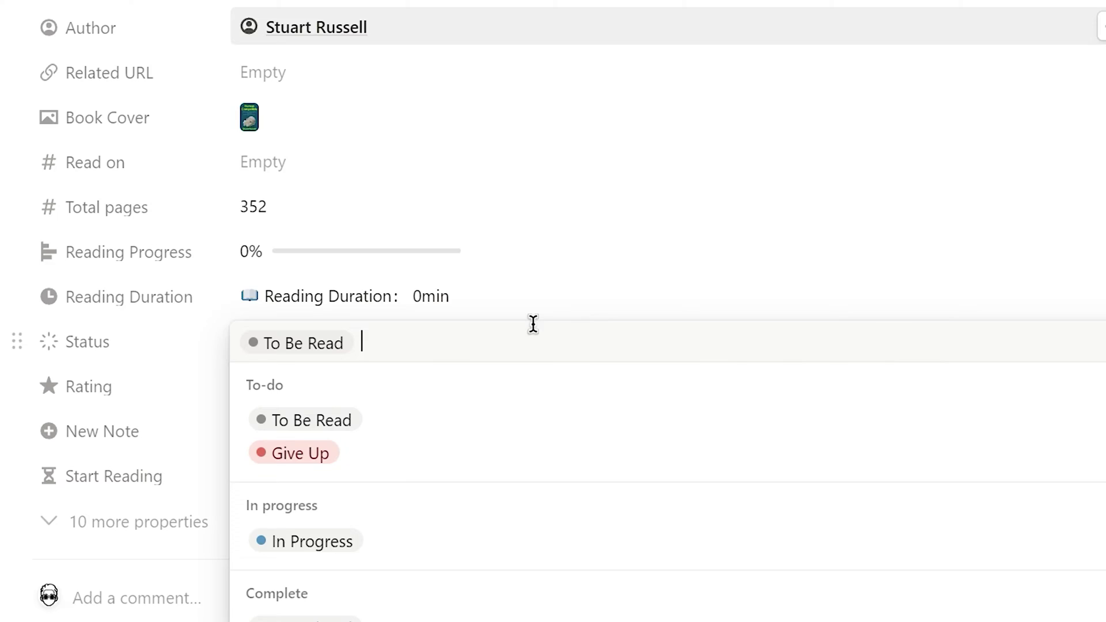
left_click(479, 520)
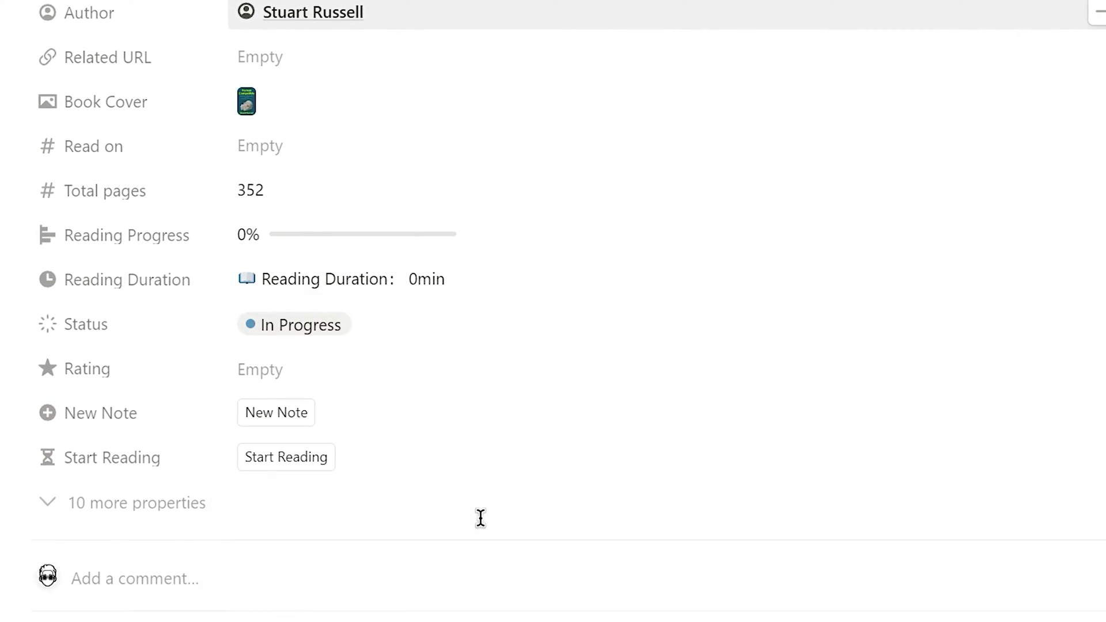
left_click(416, 147)
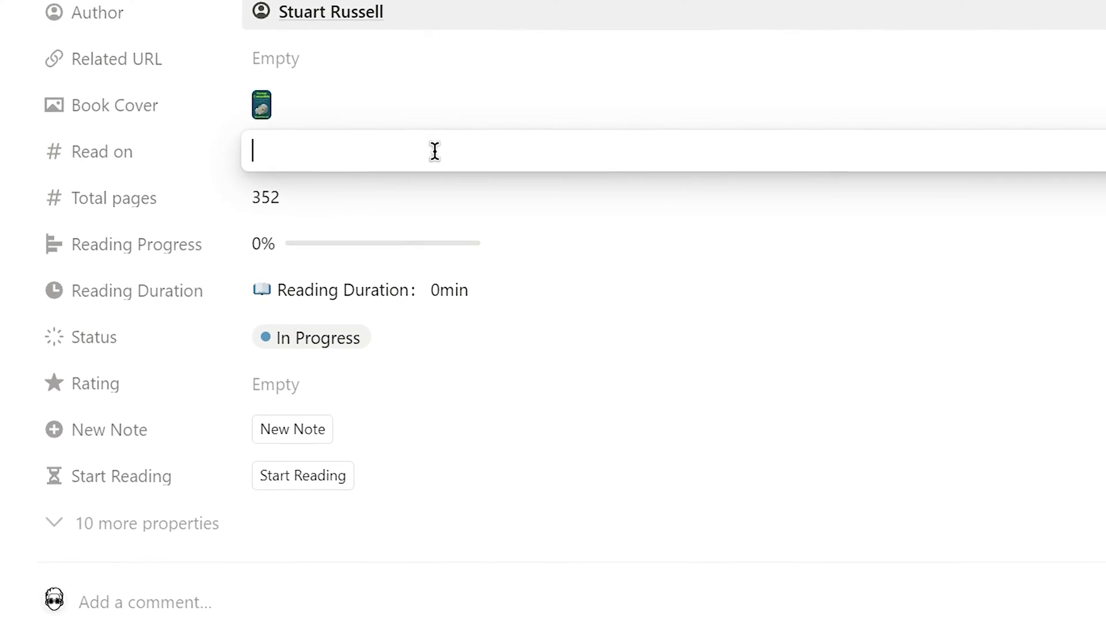
type("30")
key("Return")
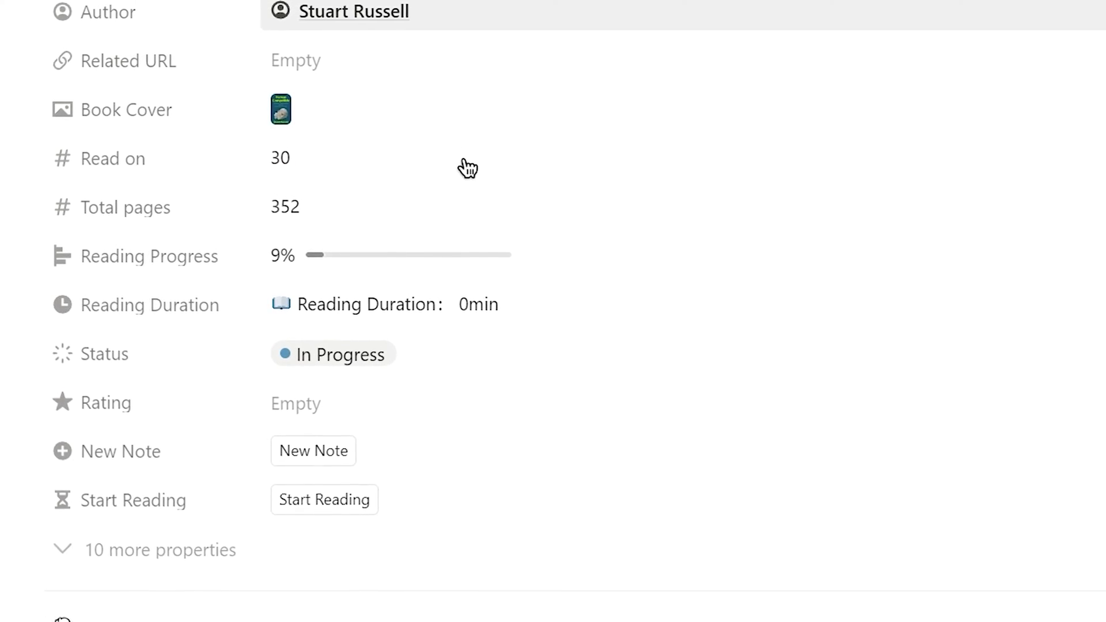
left_click(422, 38)
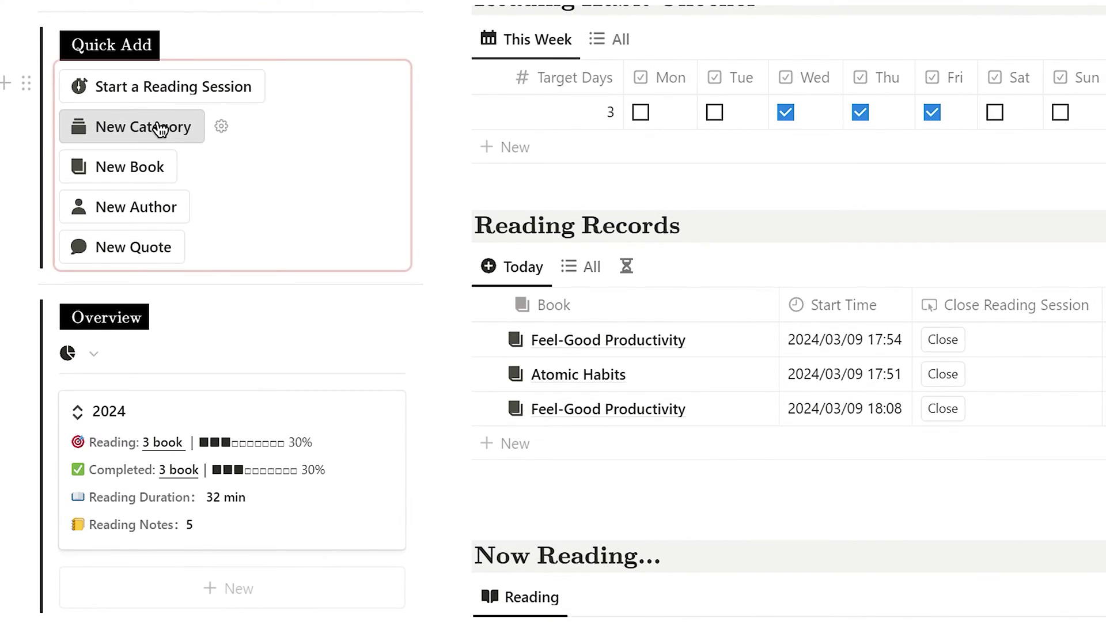
Create a new category page, then show Completed books in the Book List.
left_click(160, 128)
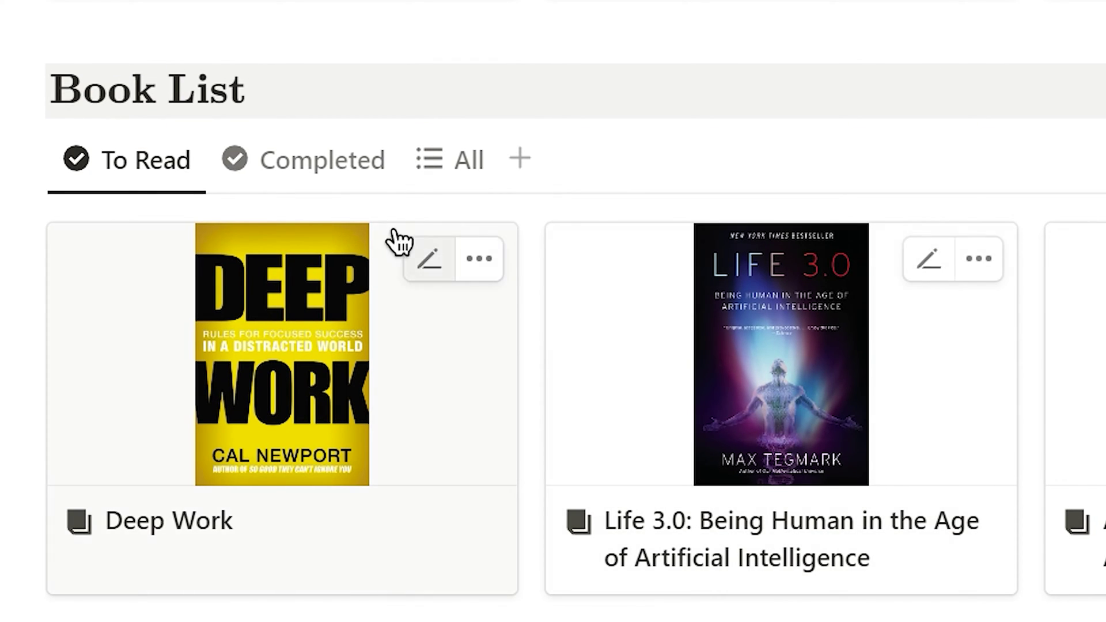
left_click(311, 170)
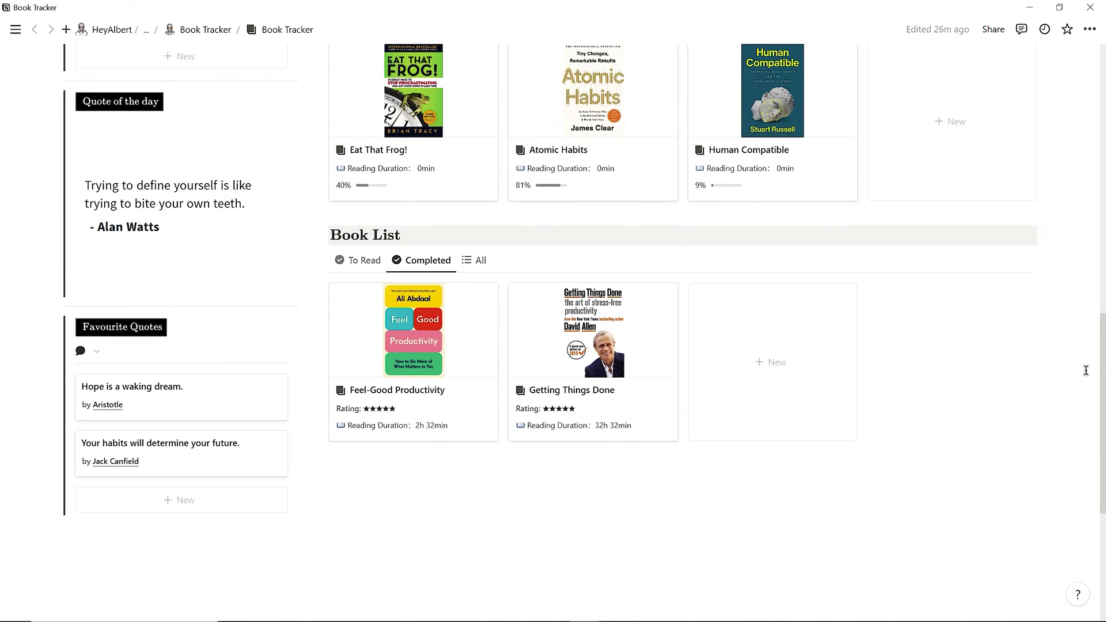
scroll(1085, 370, "up", 10)
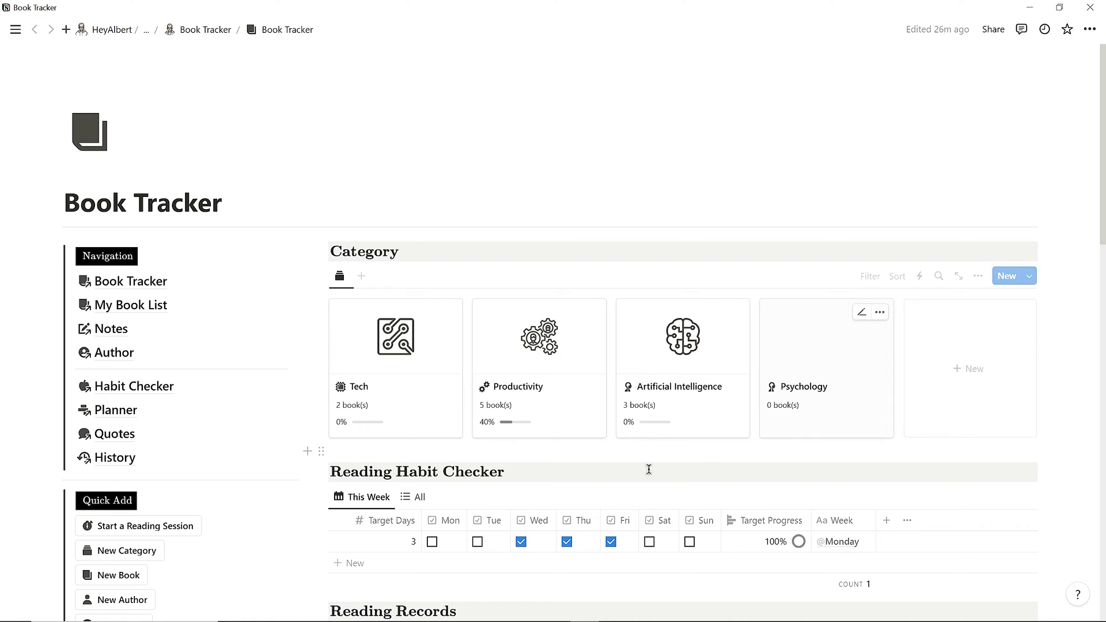
Add Margaret Fuller's quote 'Today a reader, tommorrow a leader.' and drag it onto Favorites.
left_click(125, 441)
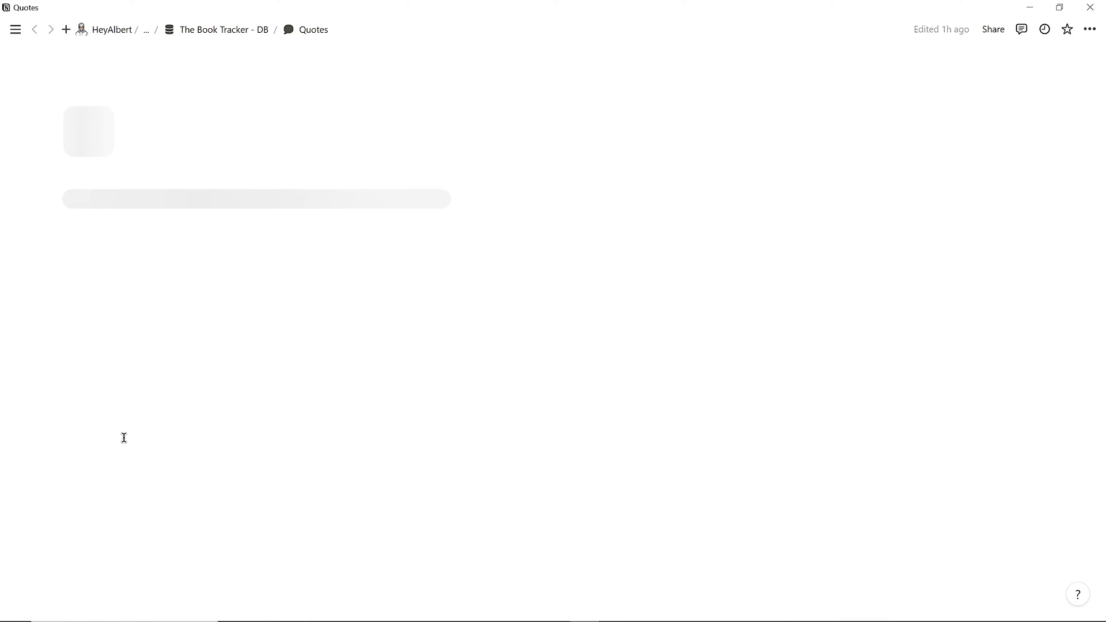
scroll(895, 557, "down", 2)
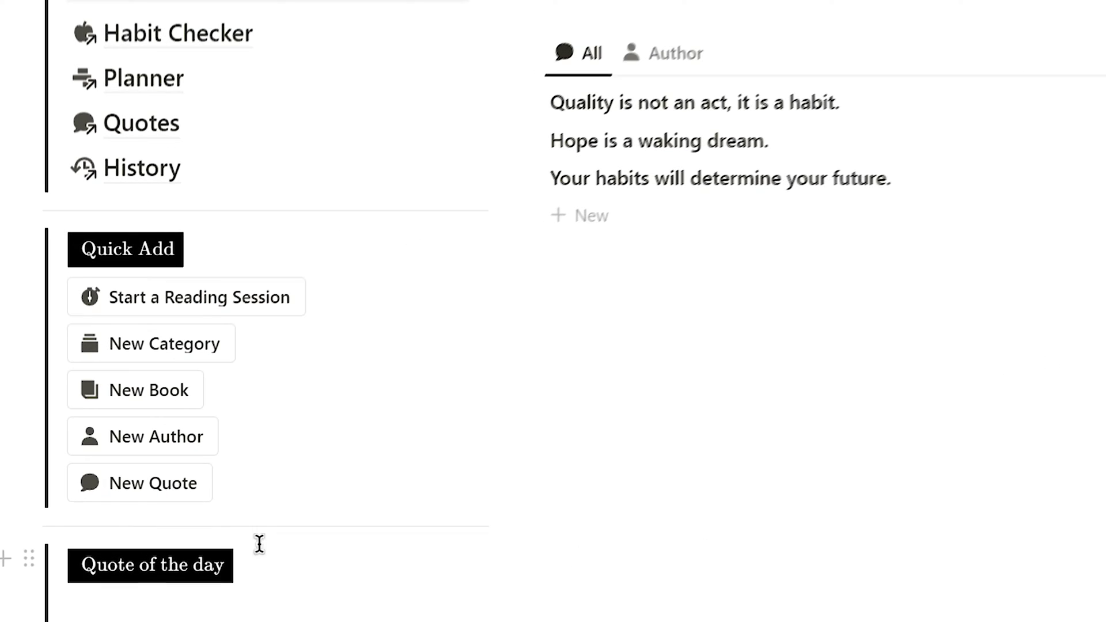
left_click(182, 486)
type("Today a reader, tommorrow a leader.")
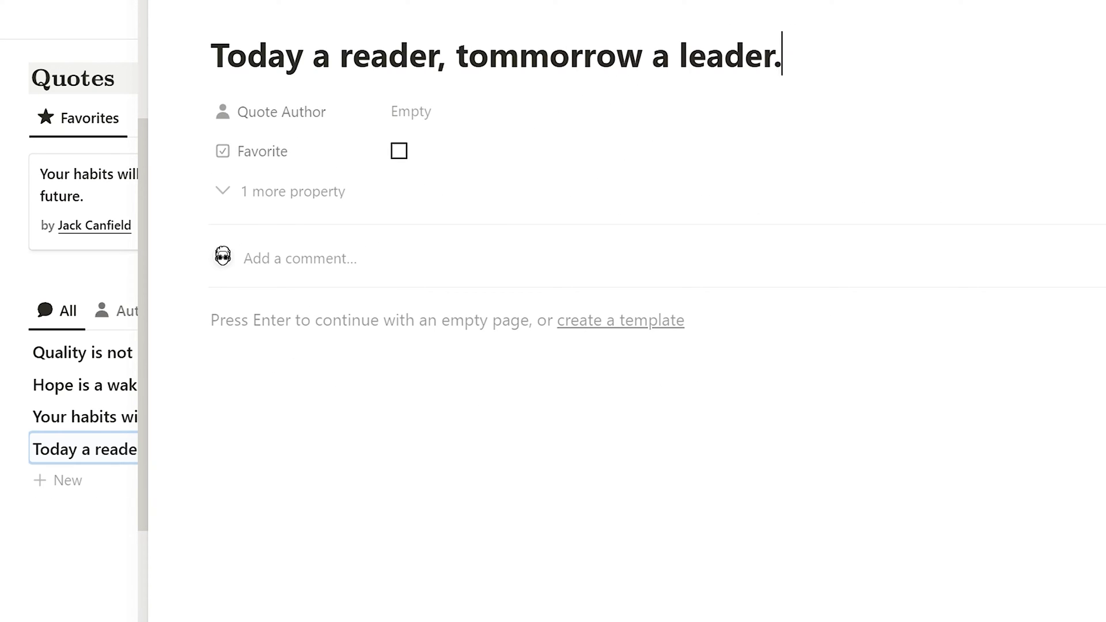
left_click(410, 111)
type("Margaret Fuller")
key("Return")
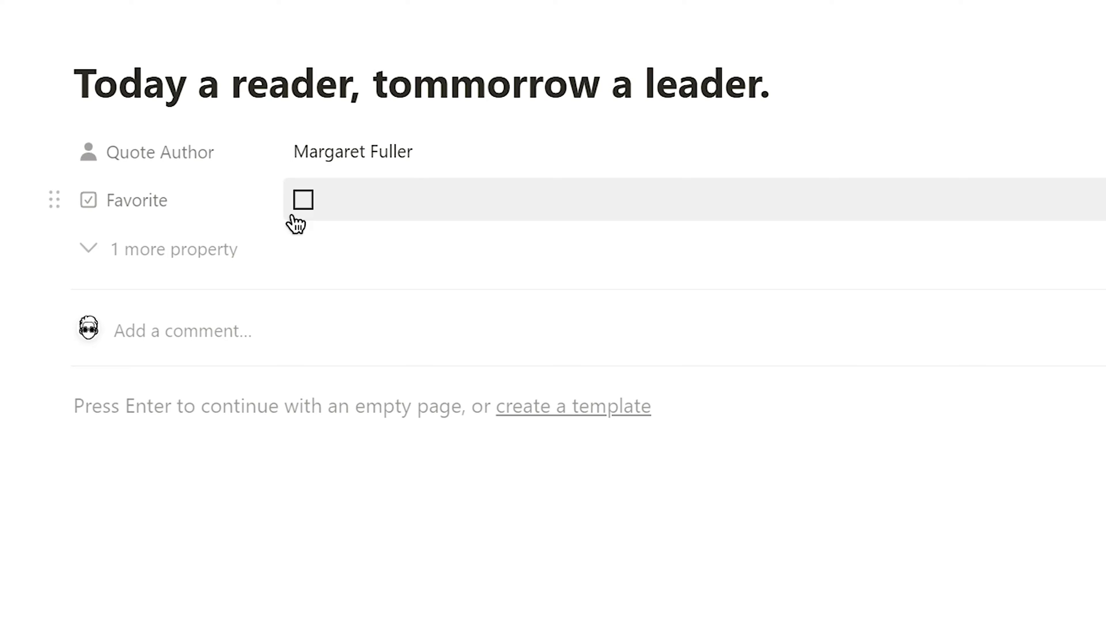
left_click(312, 200)
left_click(313, 199)
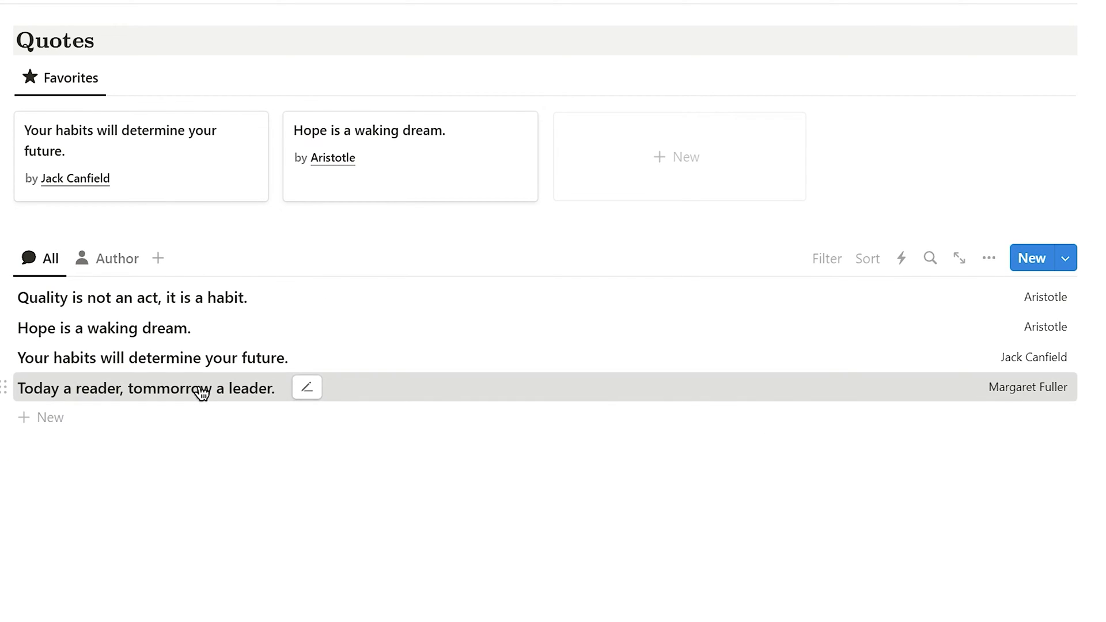
left_click_drag(198, 391, 566, 176)
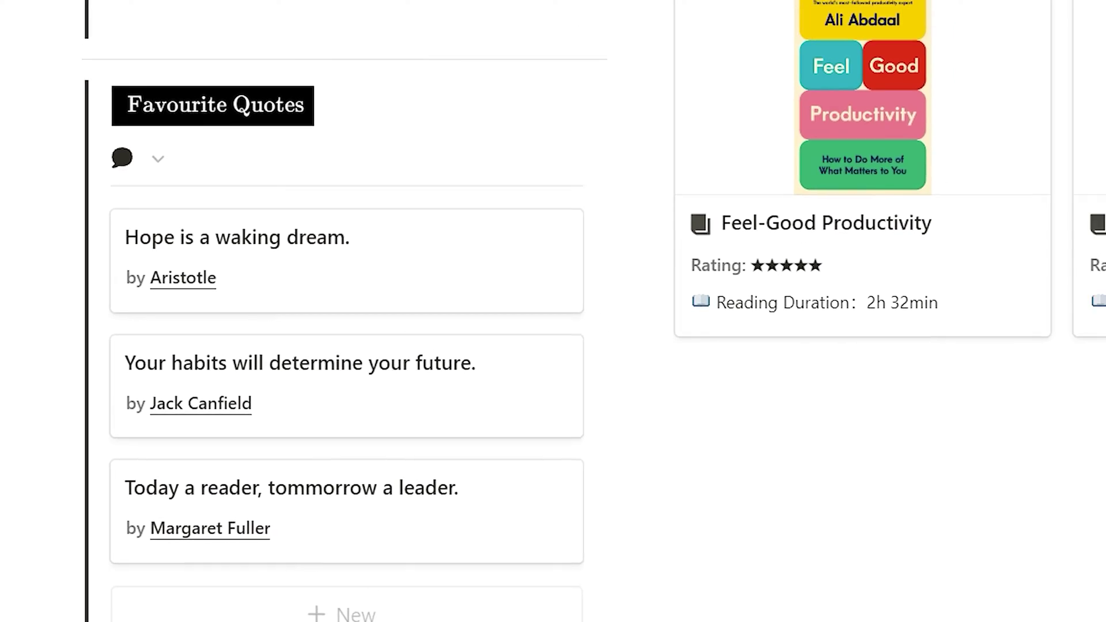
scroll(831, 612, "up", 10)
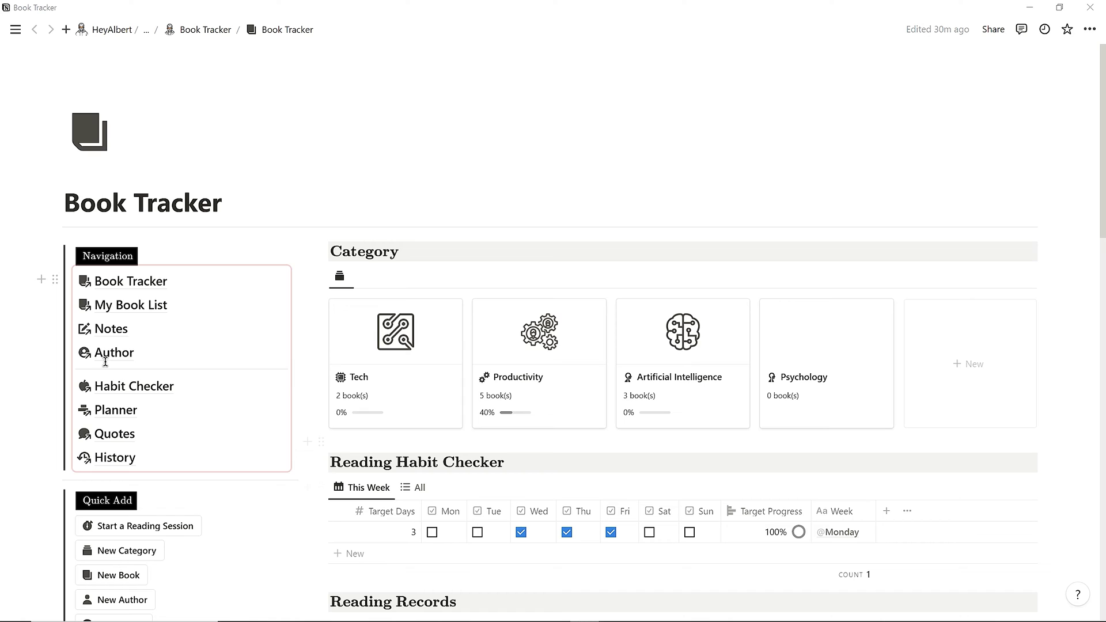
Open My Book List and drag Deep Work to In Progress and Atomic Habits to Completed.
left_click(125, 306)
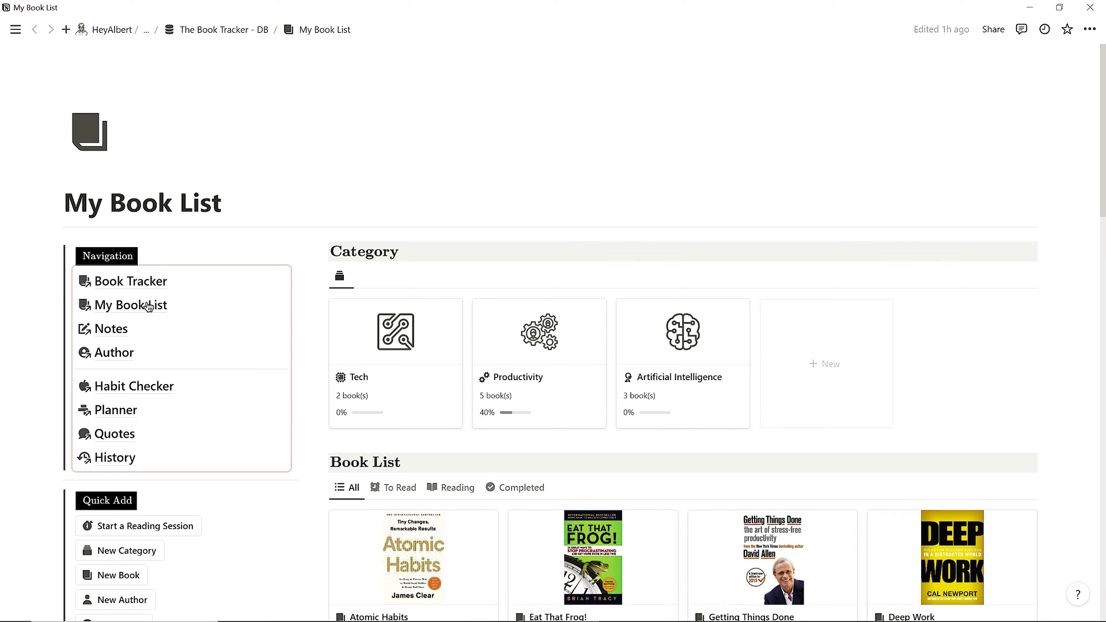
scroll(315, 295, "down", 3)
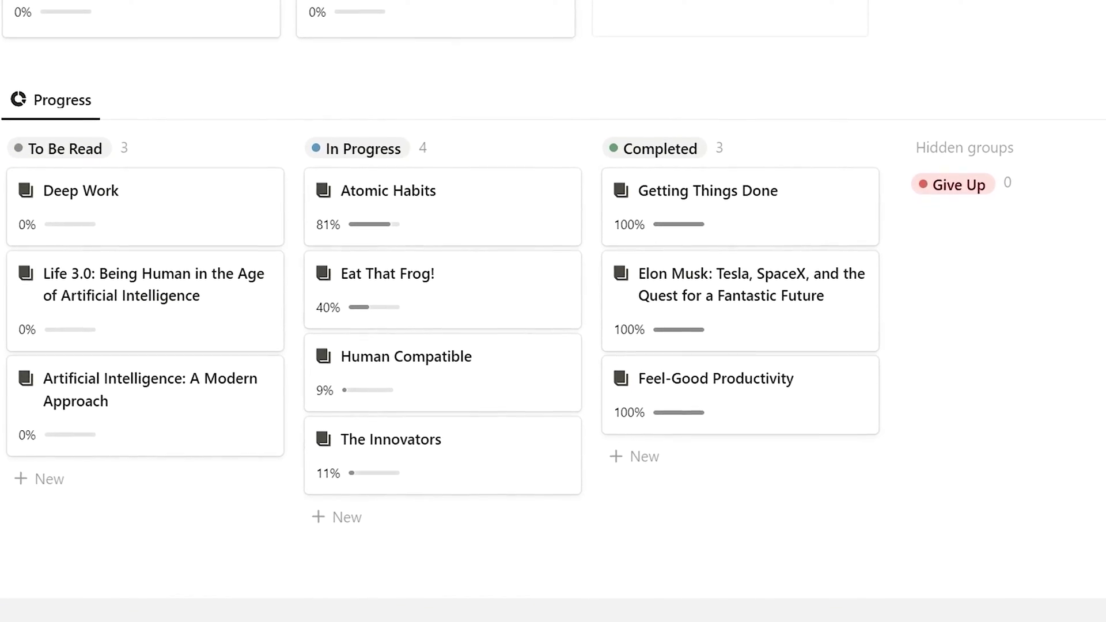
left_click_drag(218, 217, 415, 245)
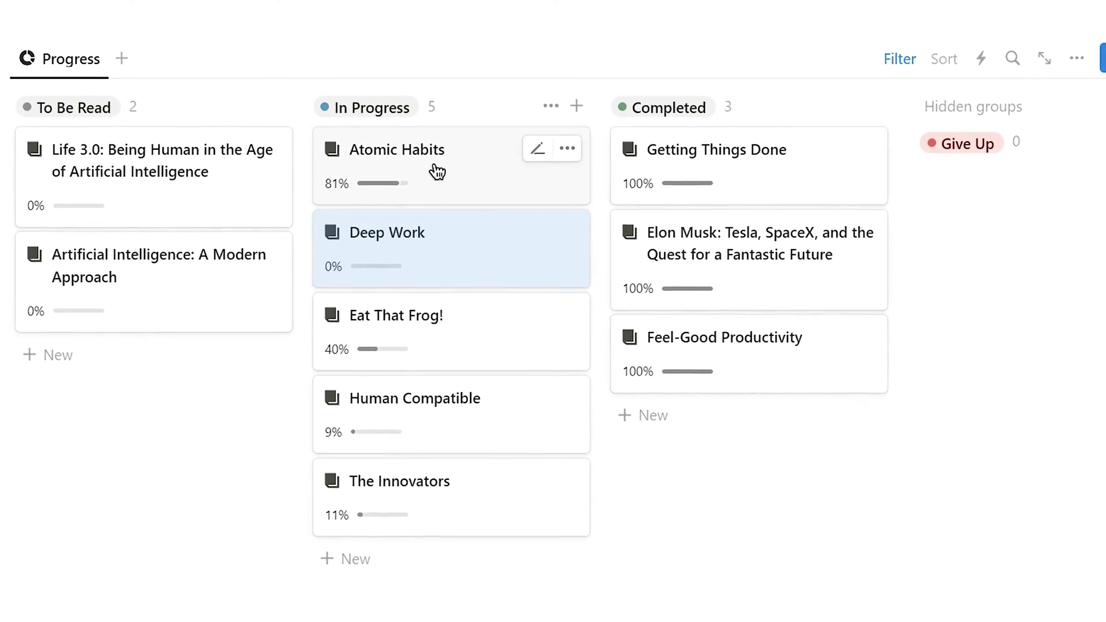
left_click_drag(435, 171, 758, 400)
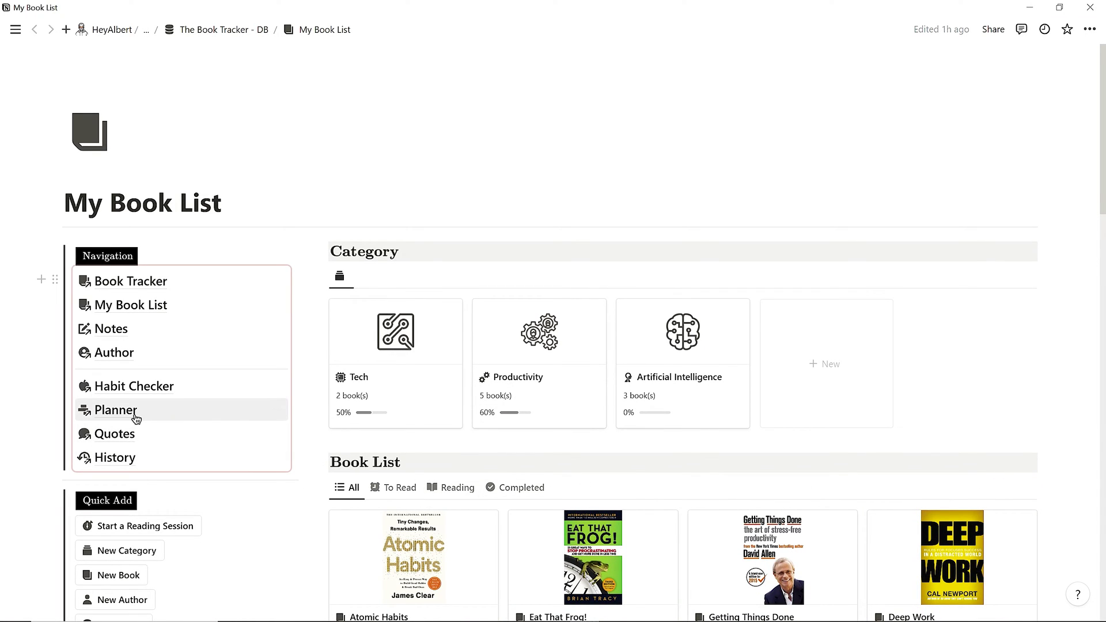
On the Planner calendar, schedule Eat That Frog! for the week of Feb 26 and Human Compatible for March 4–10.
left_click(116, 410)
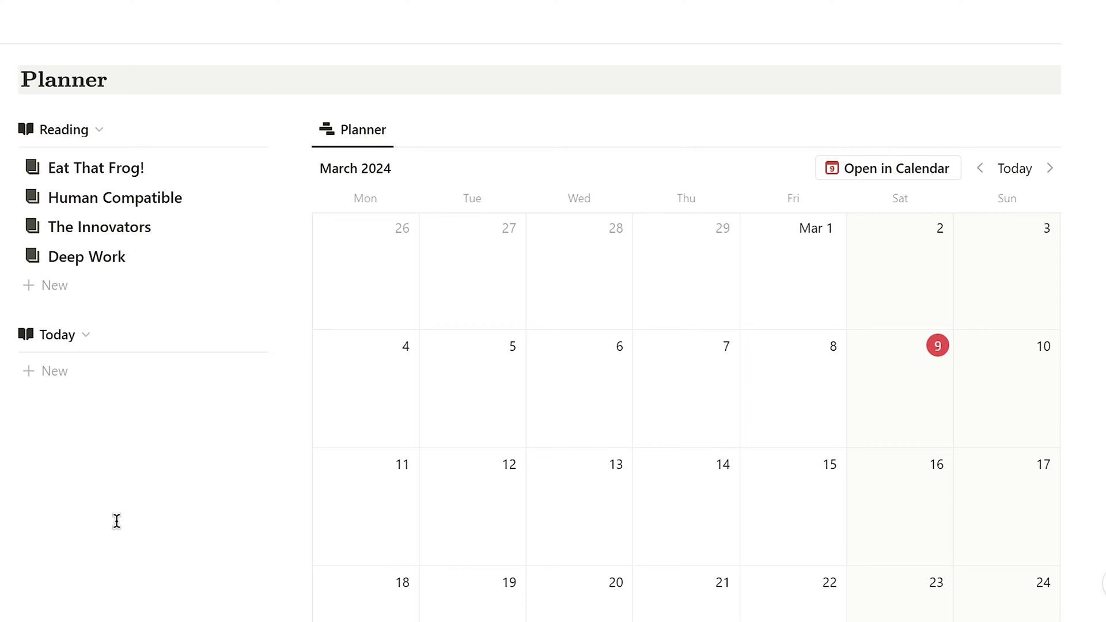
scroll(220, 463, "down", 3)
scroll(223, 469, "up", 3)
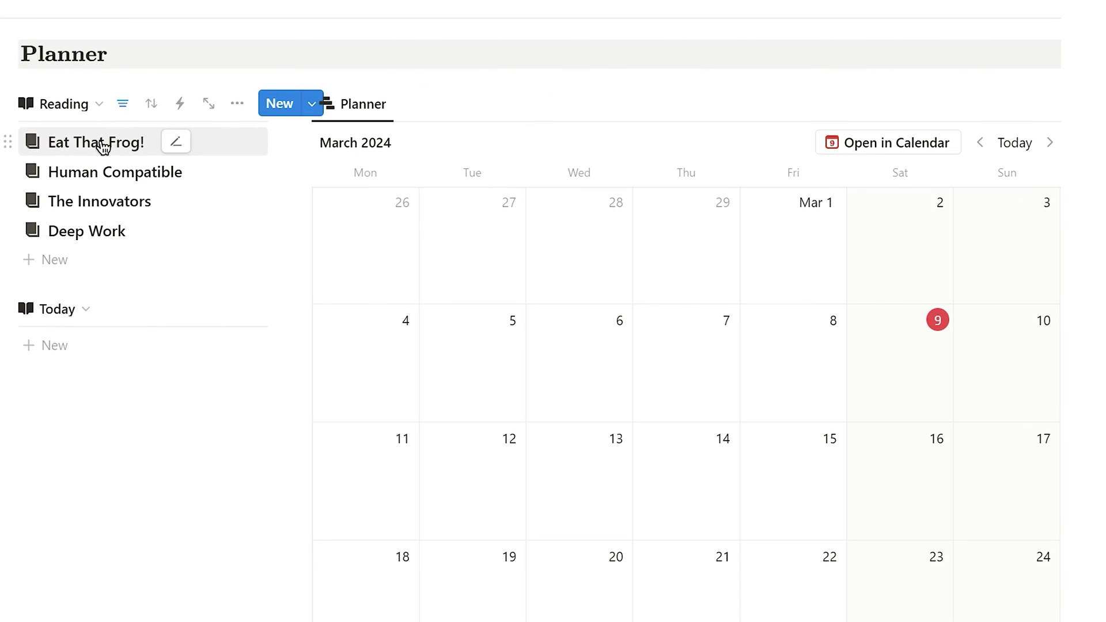
left_click_drag(111, 148, 407, 231)
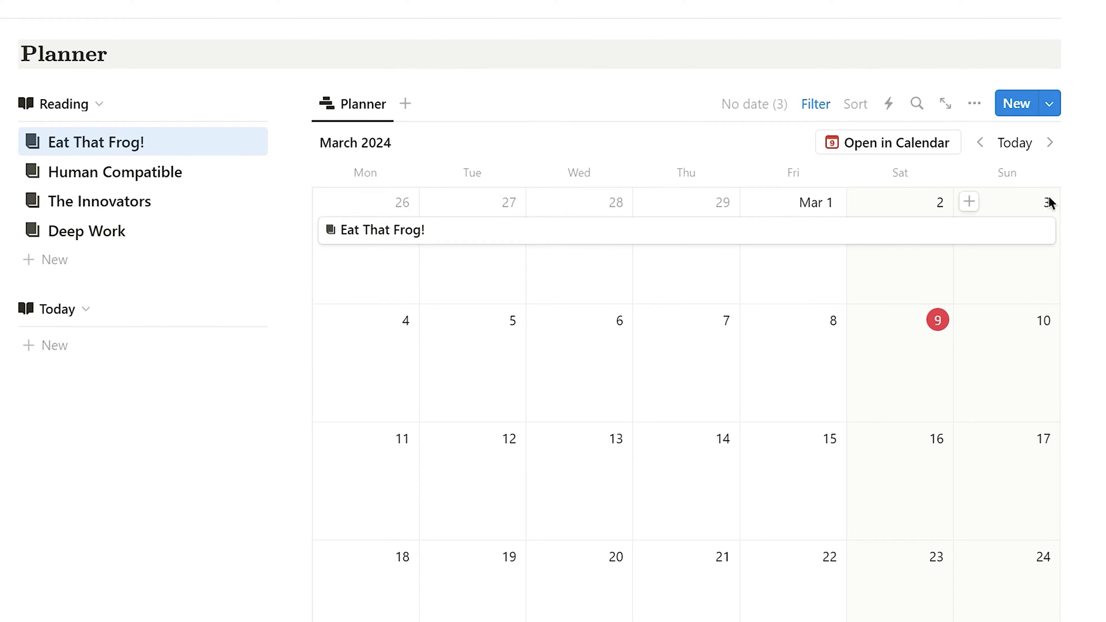
mouse_move(115, 171)
left_mouse_down()
mouse_move(405, 351)
mouse_move(1057, 349)
left_mouse_up()
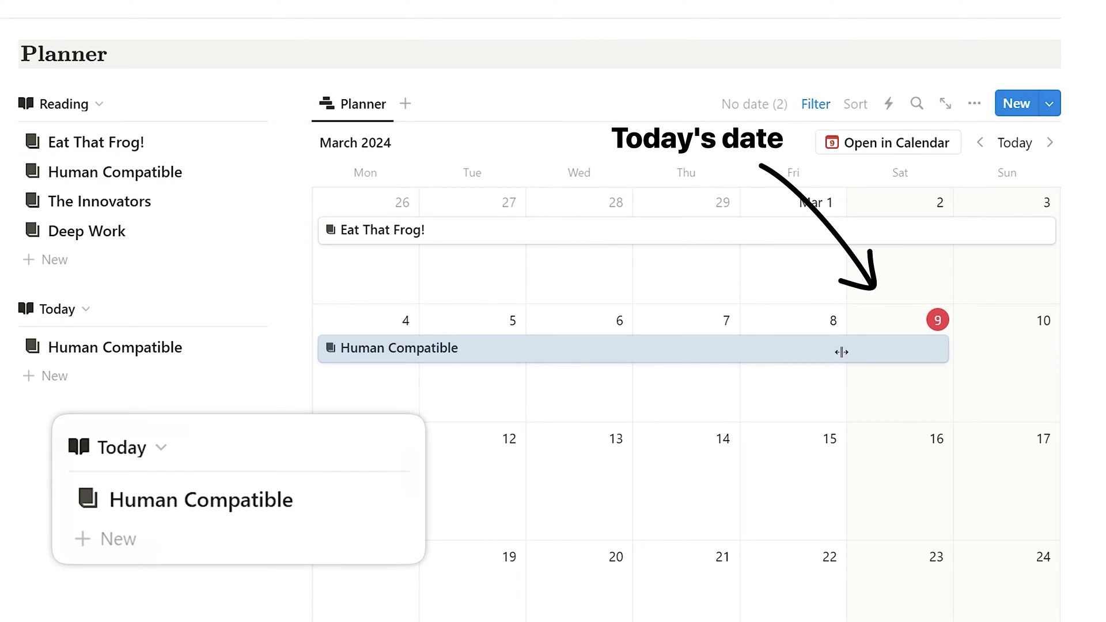
left_click_drag(831, 358, 994, 361)
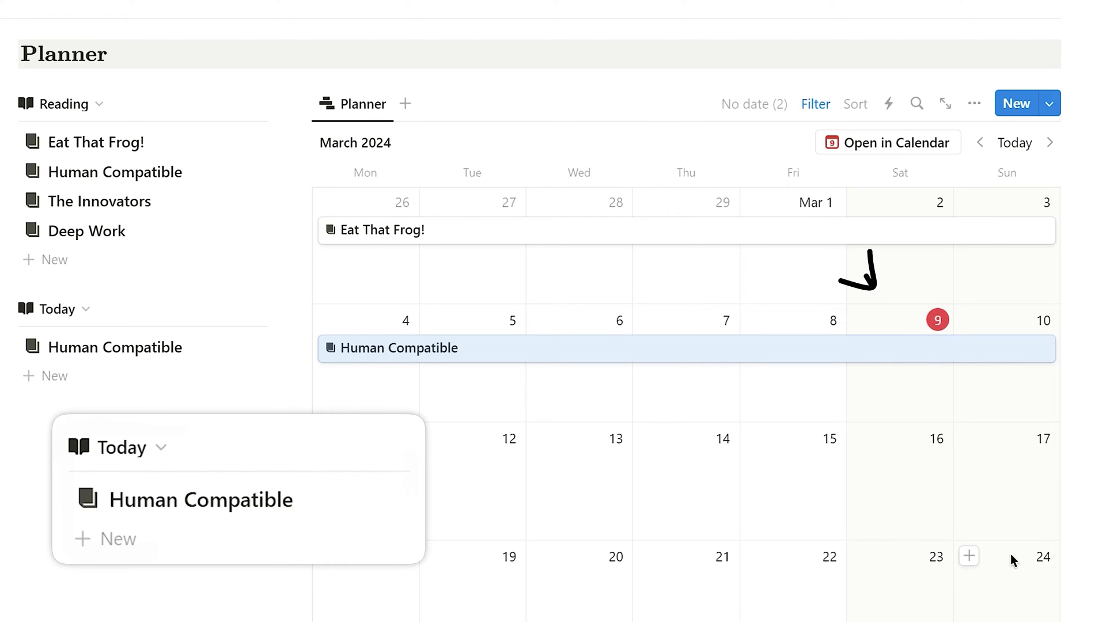
Log a one-minute reading session on the Human Compatible book page.
mouse_move(116, 348)
left_click(147, 357)
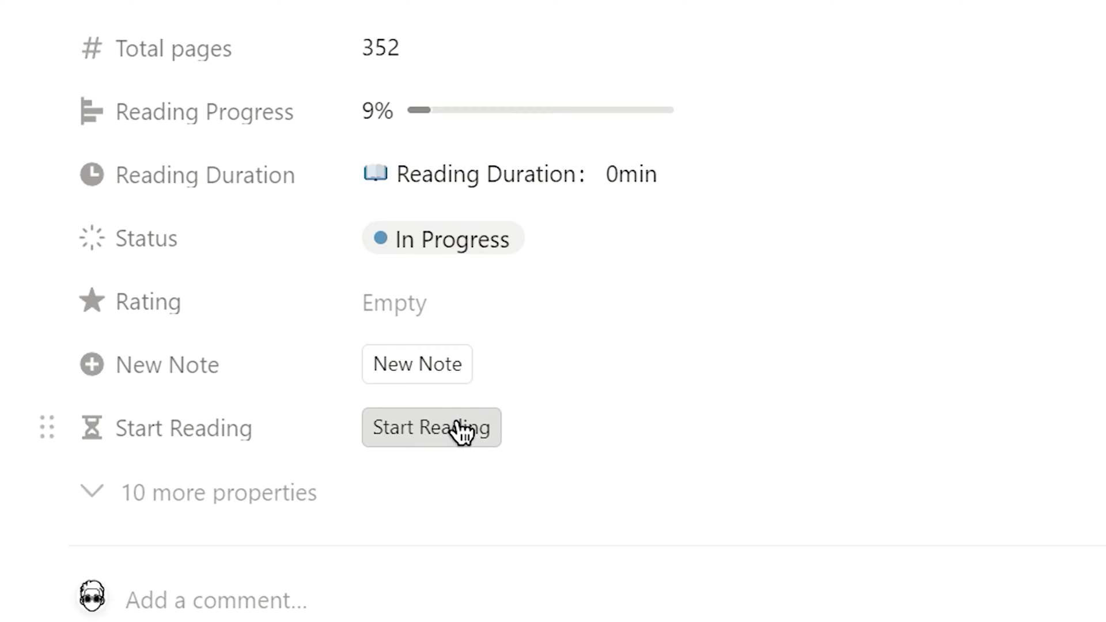
left_click(461, 432)
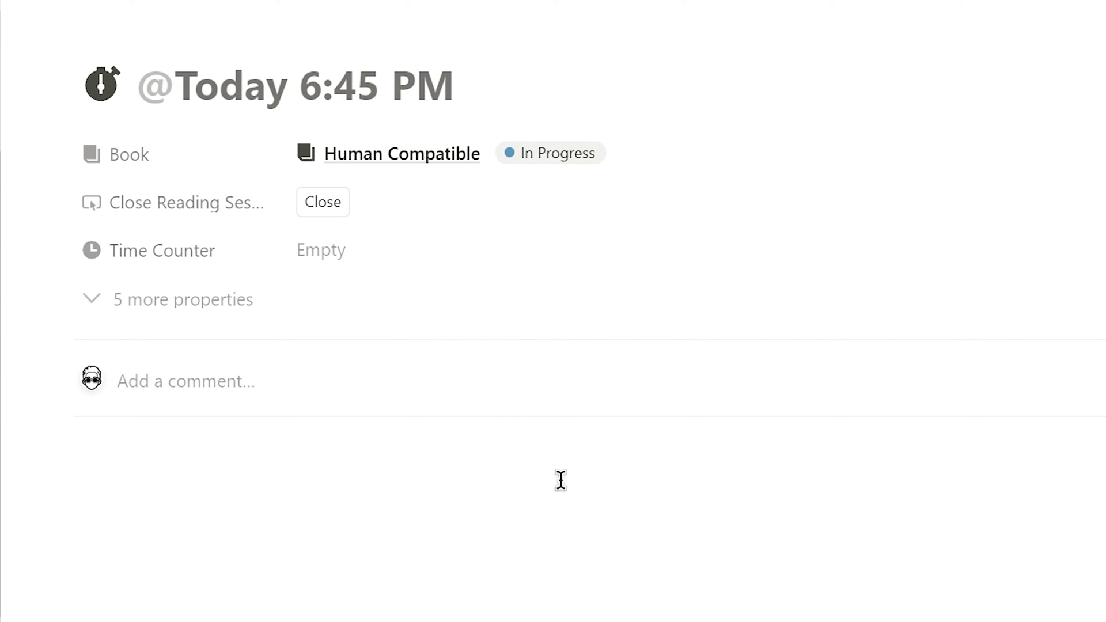
left_click(338, 203)
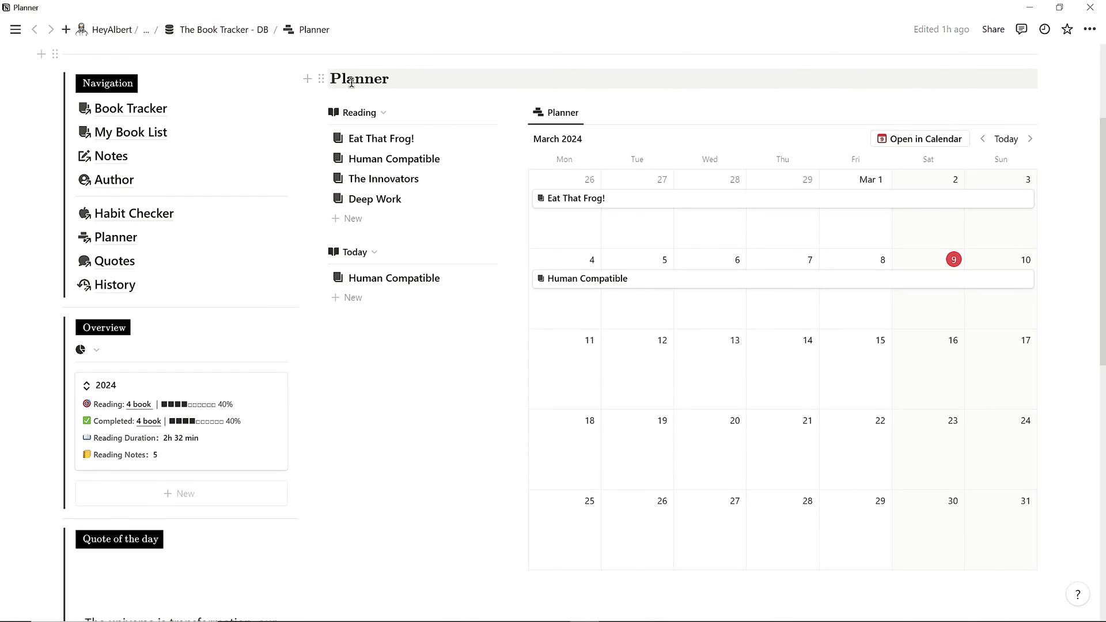
View authors by Country, browsing the United States, Sweden and United Kingdom groups.
left_click(124, 182)
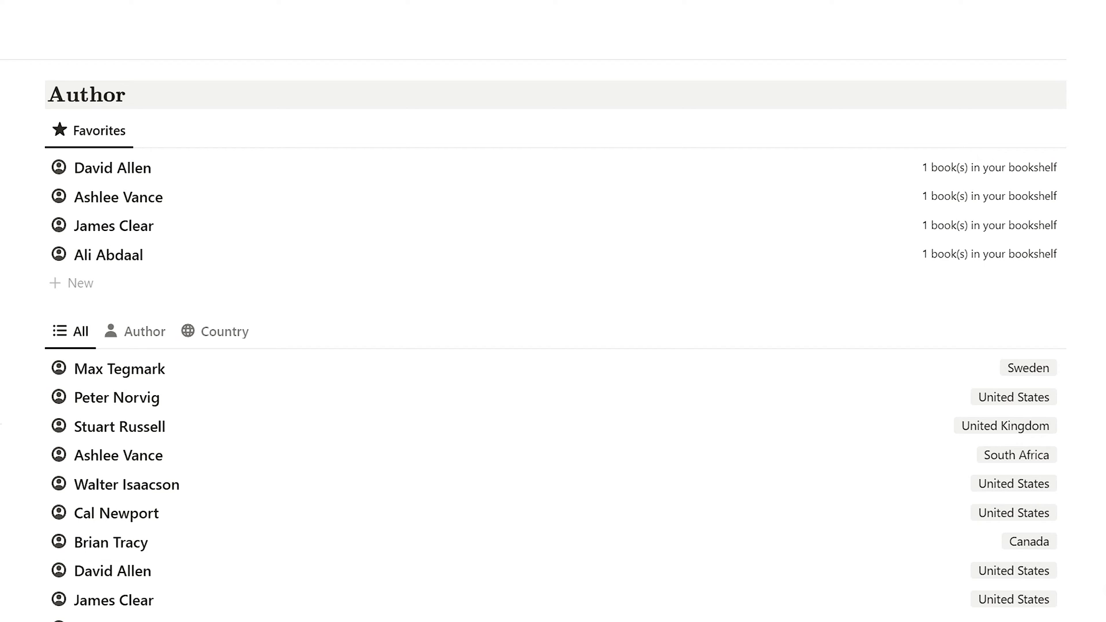
scroll(553, 345, "down", 3)
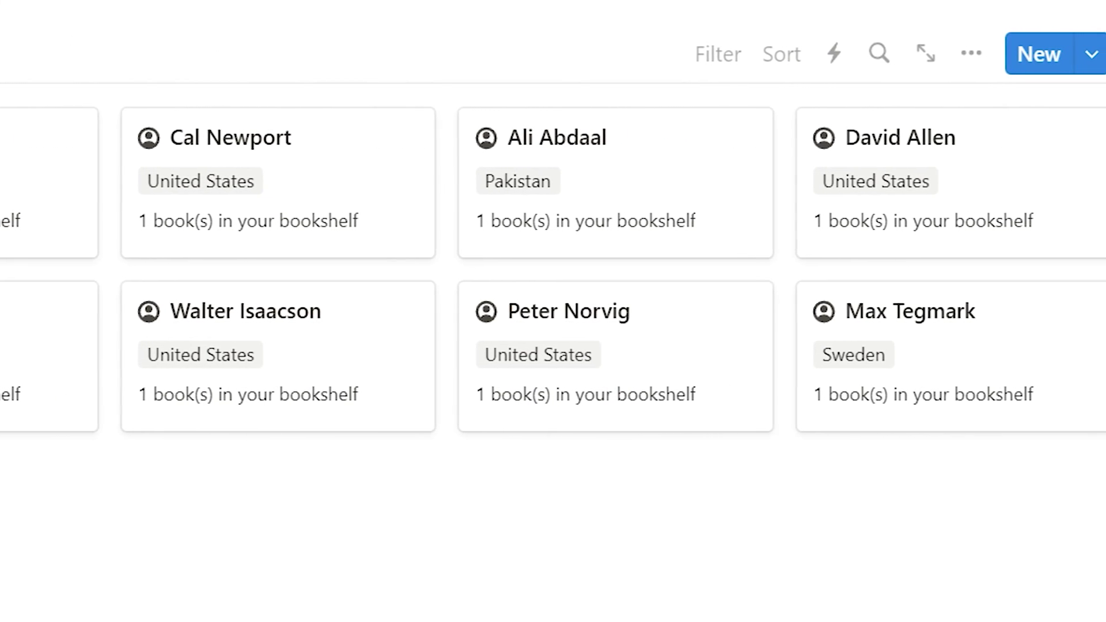
left_click(293, 110)
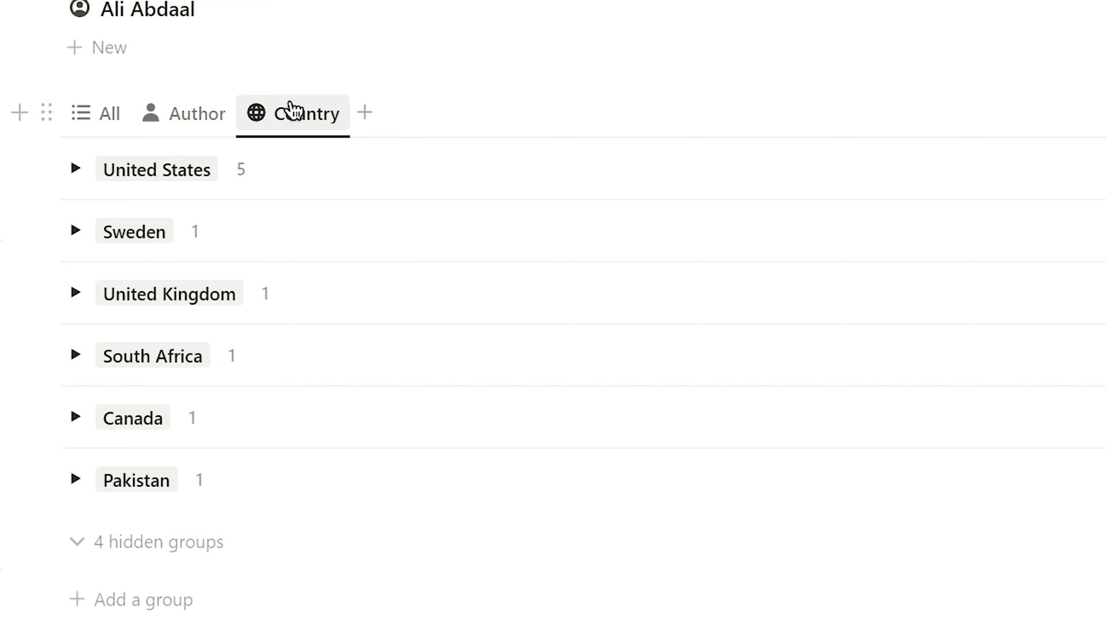
left_click(80, 176)
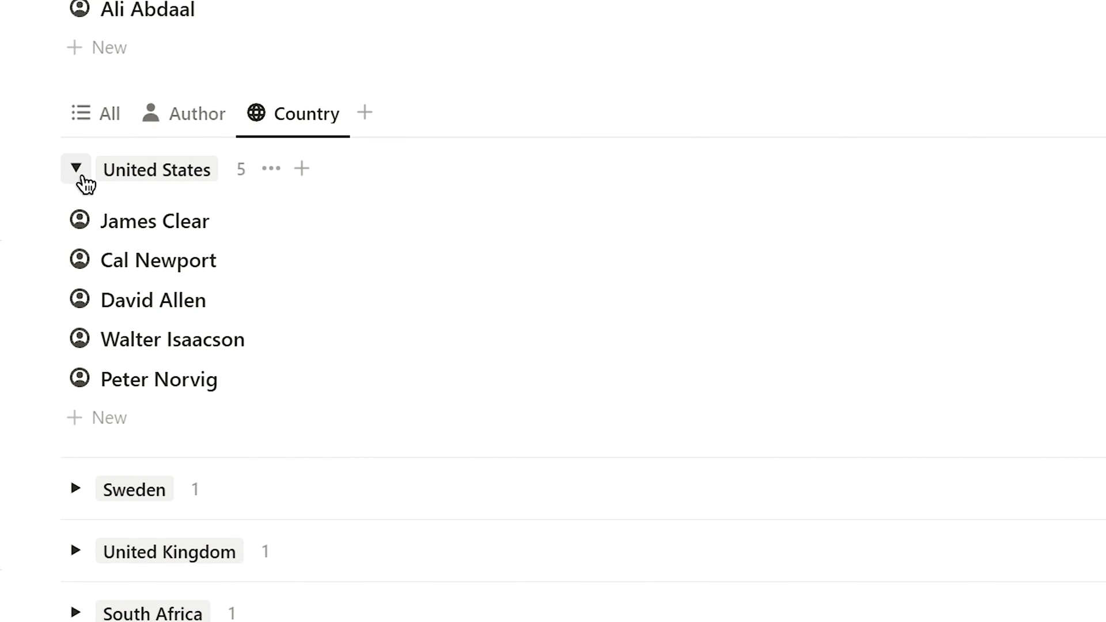
left_click(80, 173)
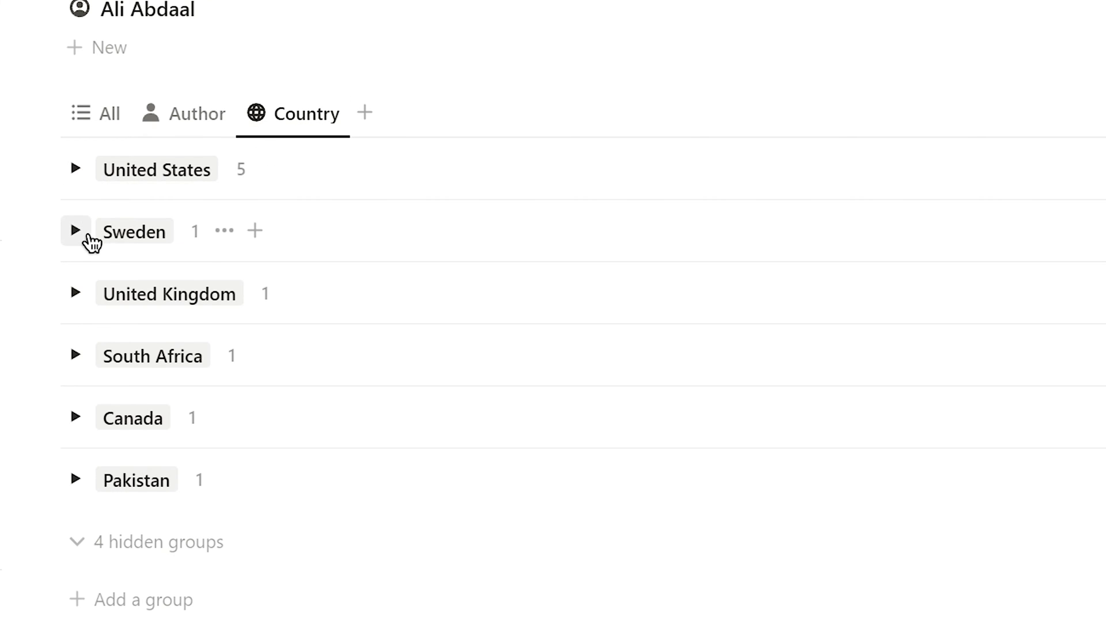
left_click(86, 234)
left_click(87, 236)
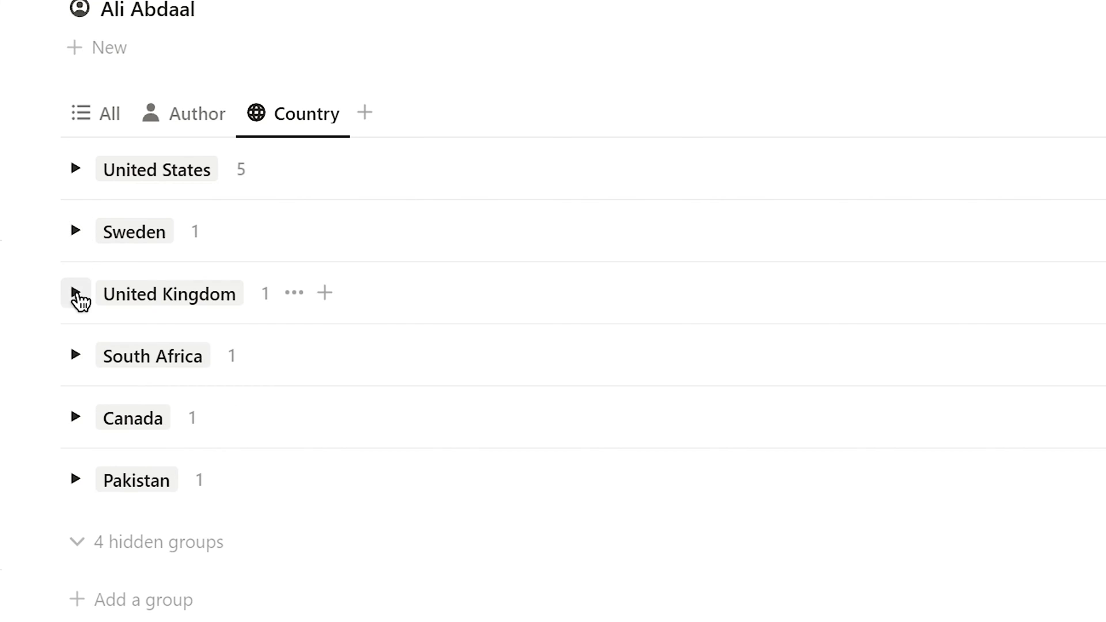
left_click(78, 298)
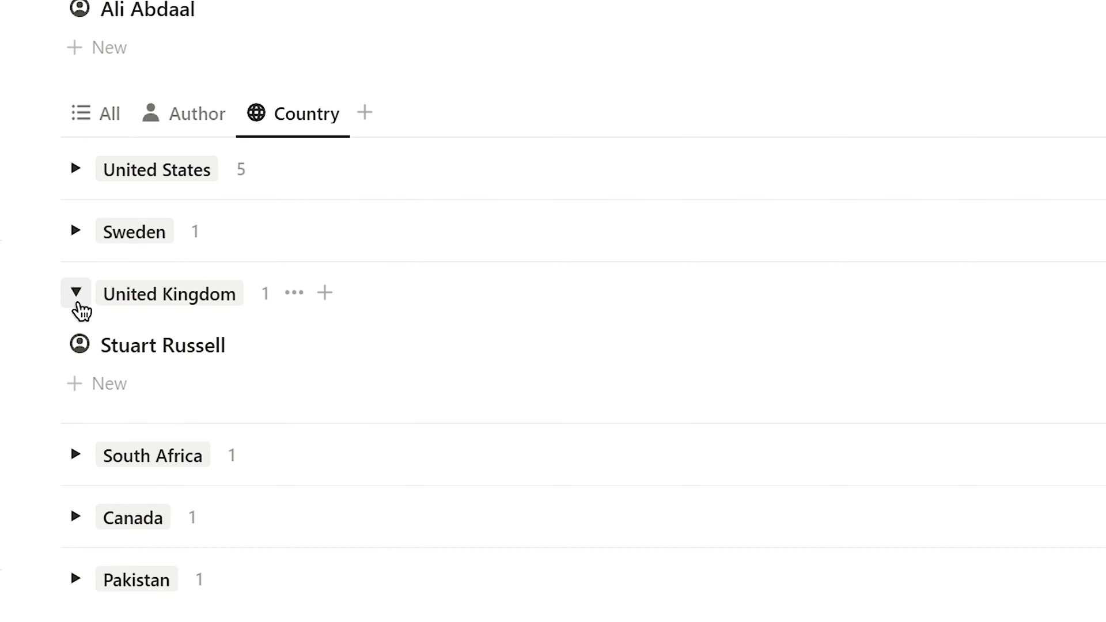